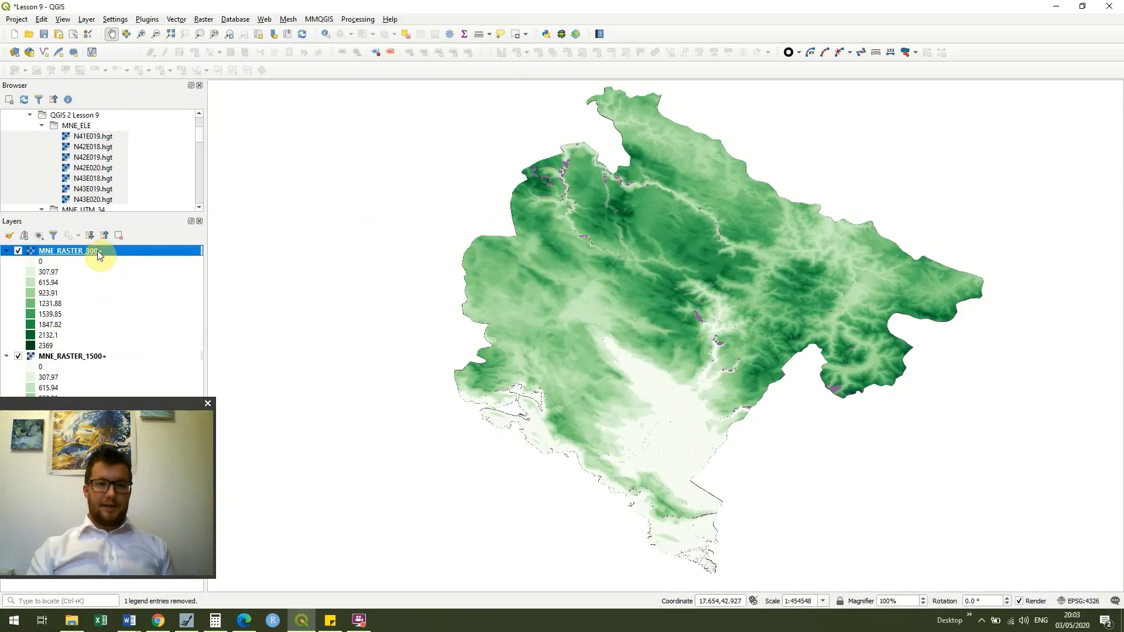
Remove MNE_RASTER_300+ and MNE_RASTER_1500+, then place Clipped (mask) above MNE_UTM34
right_click(97, 251)
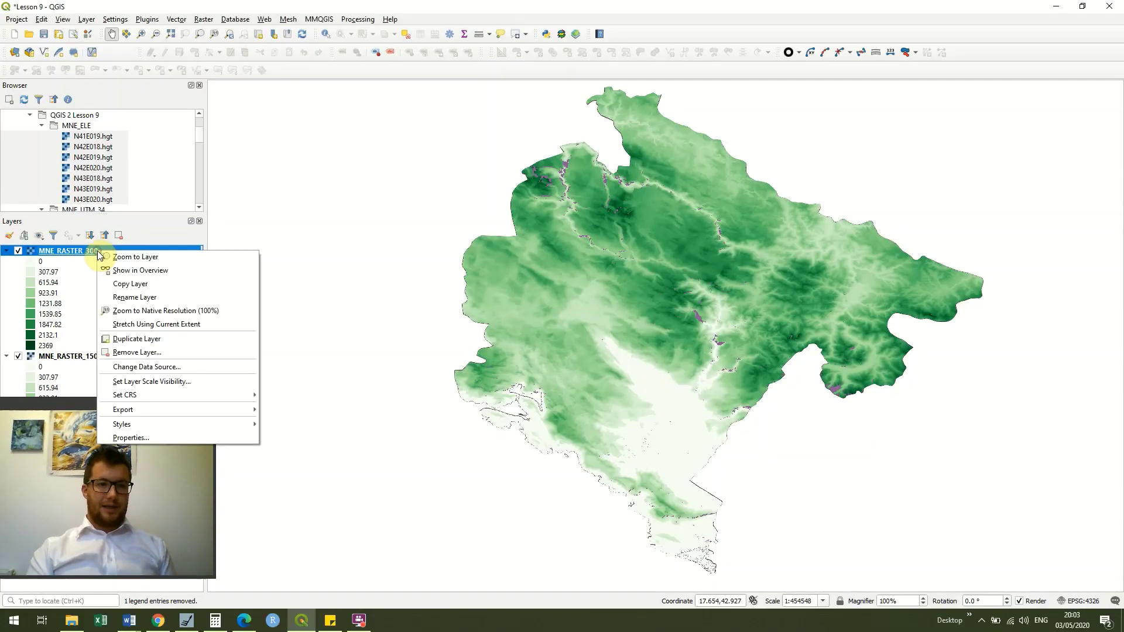
left_click(151, 354)
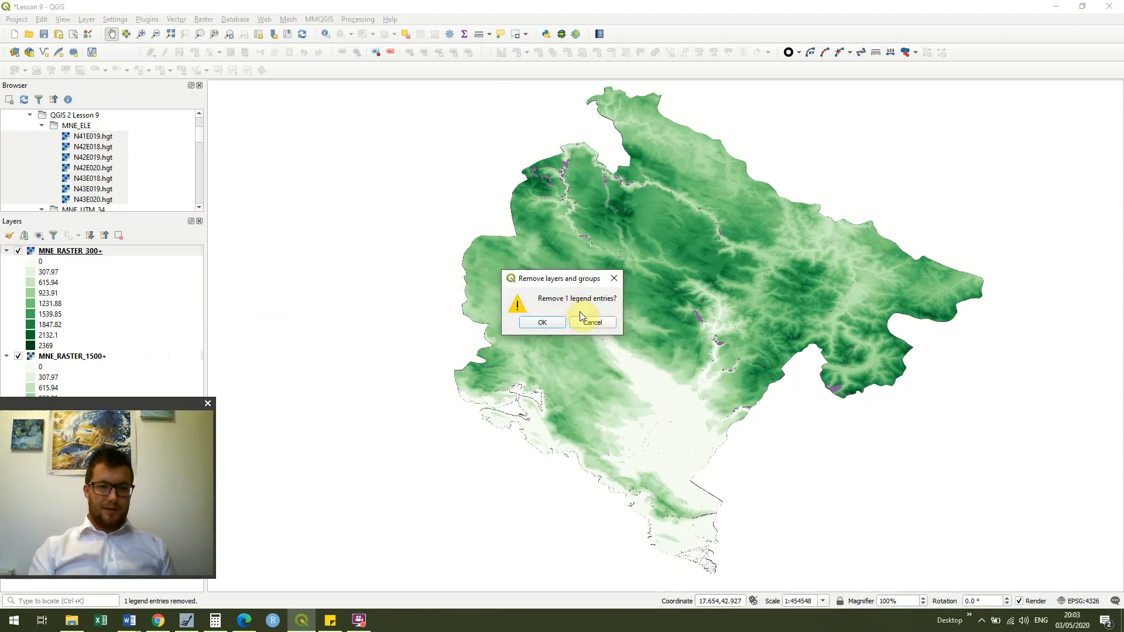
left_click(543, 323)
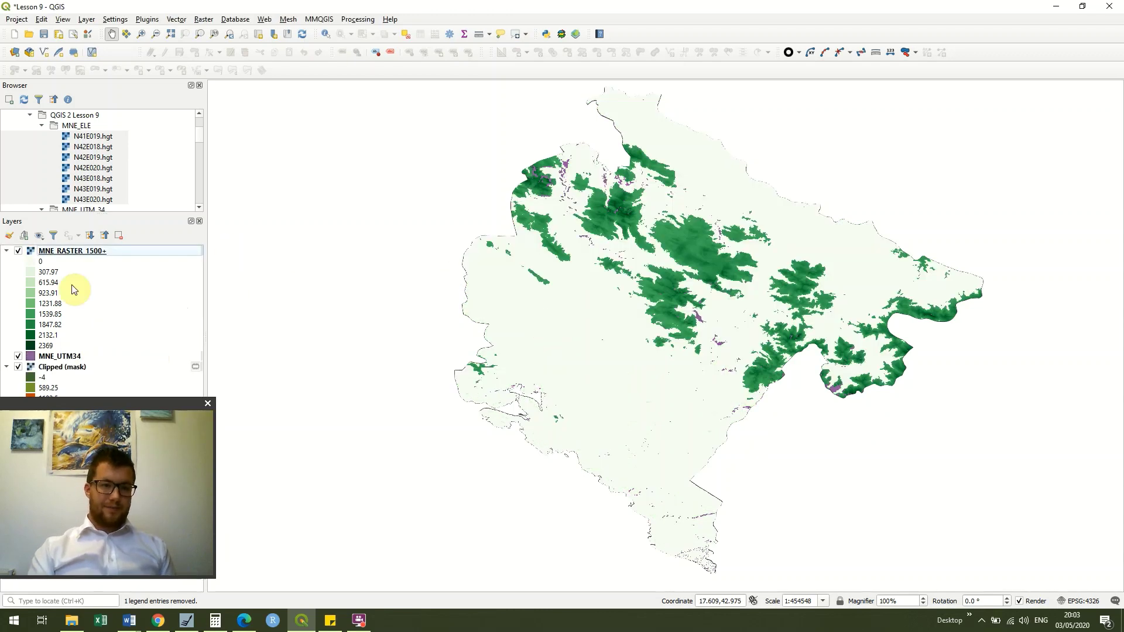
right_click(113, 247)
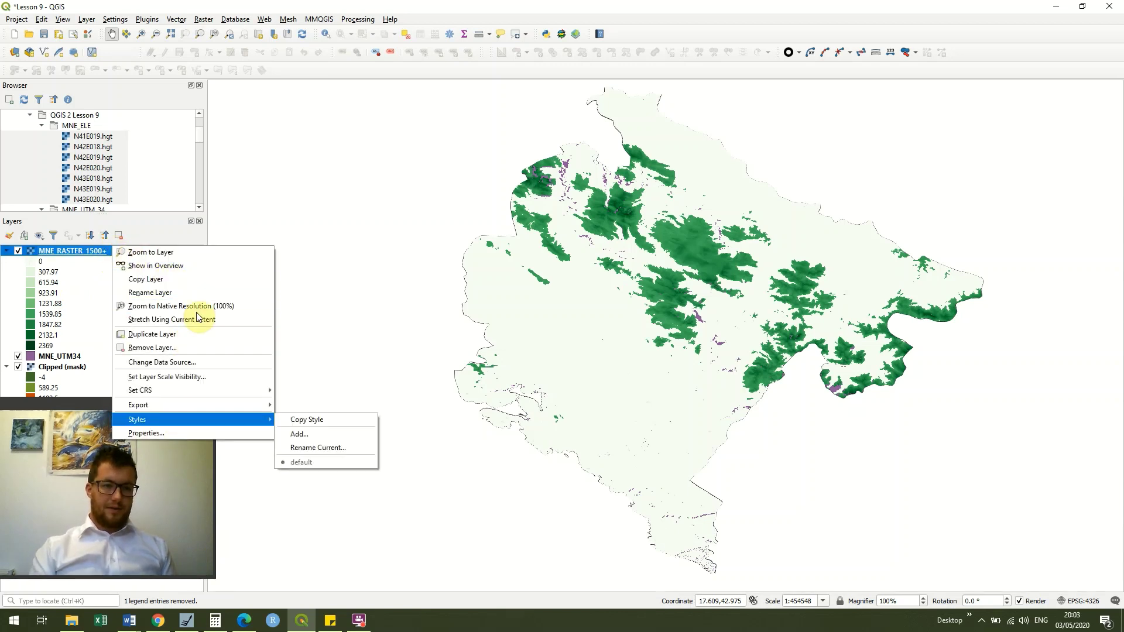
left_click(182, 348)
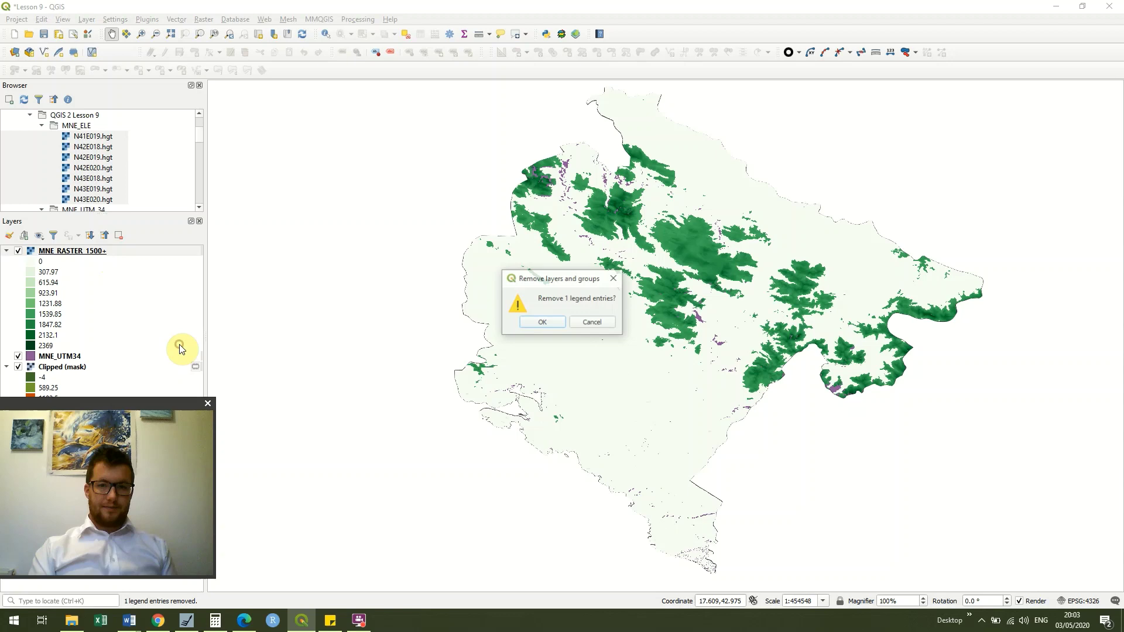
left_click(539, 322)
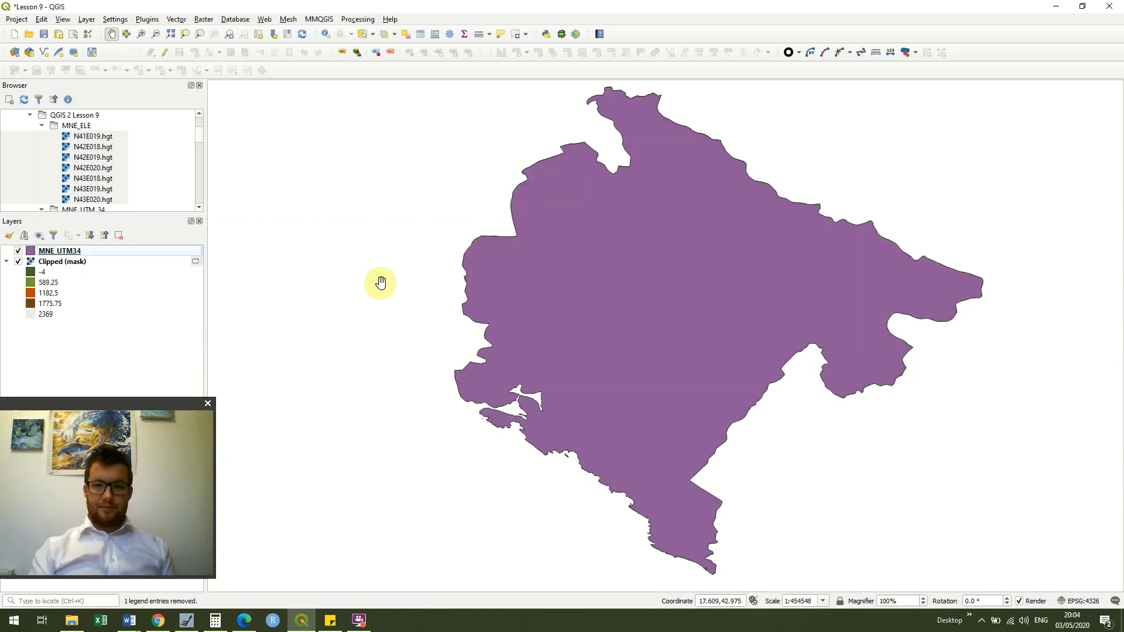
mouse_move(81, 251)
left_mouse_down()
mouse_move(76, 376)
mouse_move(76, 358)
left_mouse_up()
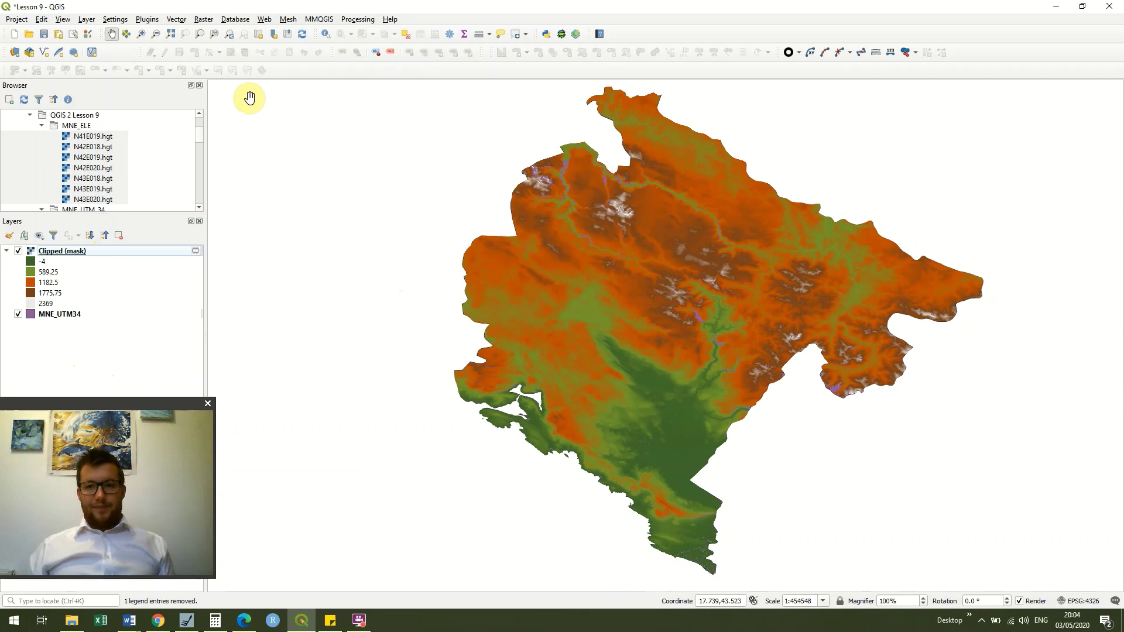
Open the Raster Calculator and paste the prepared 1500 m reclassification expression
left_click(203, 19)
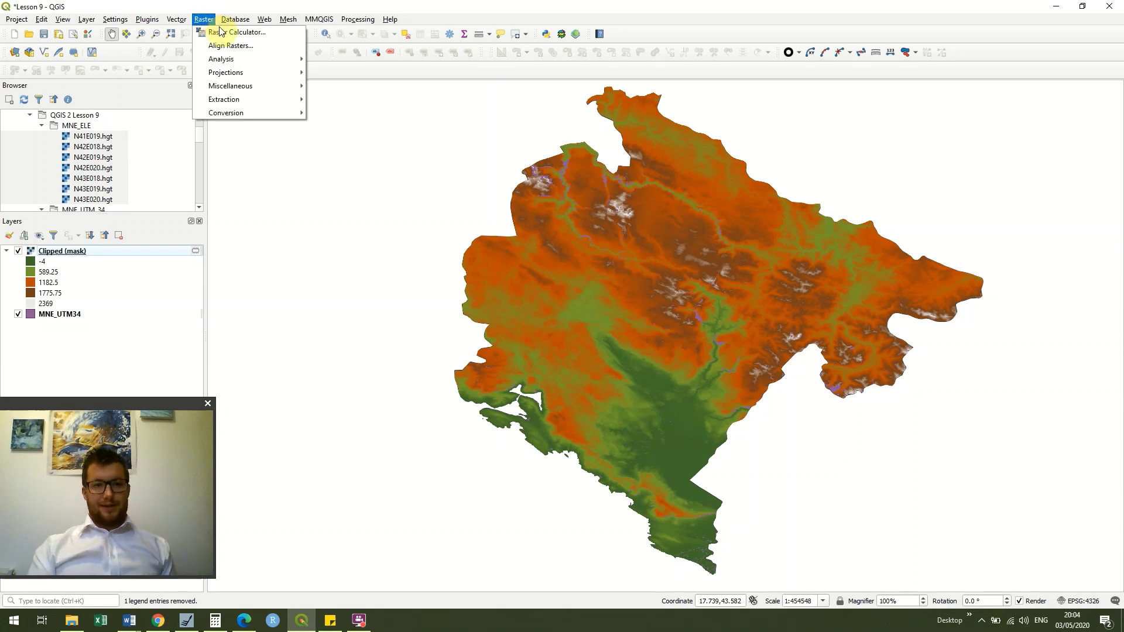
left_click(221, 31)
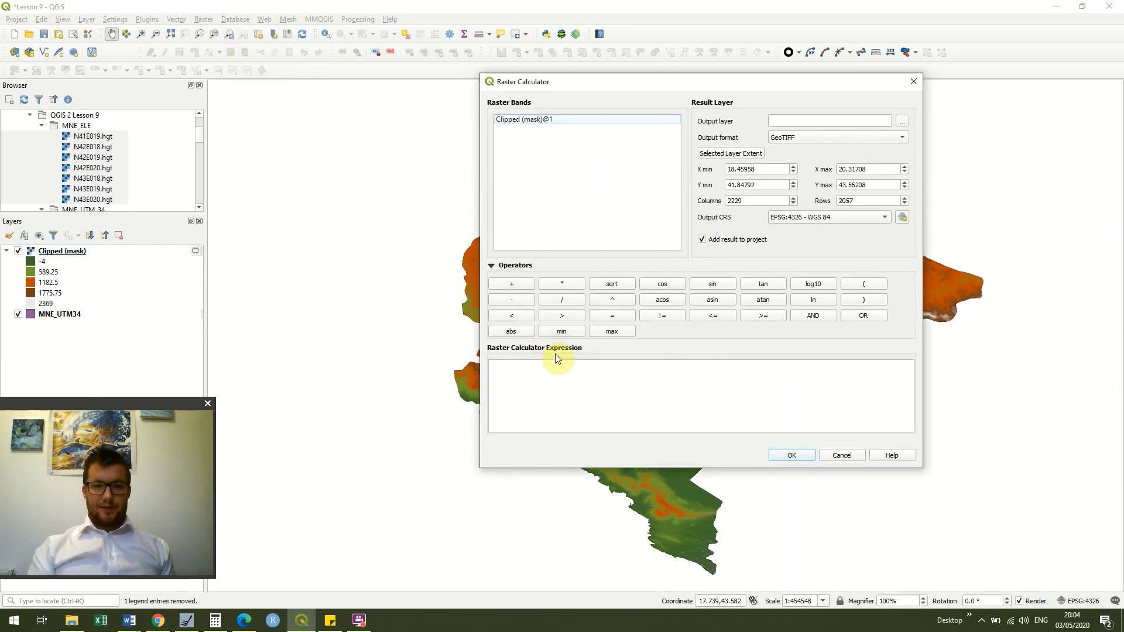
left_click(557, 377)
type("(\"MNE_Raster@1\" < 1500) * 1 + (\"MNE_Raster@1\" >= 1500) * 0")
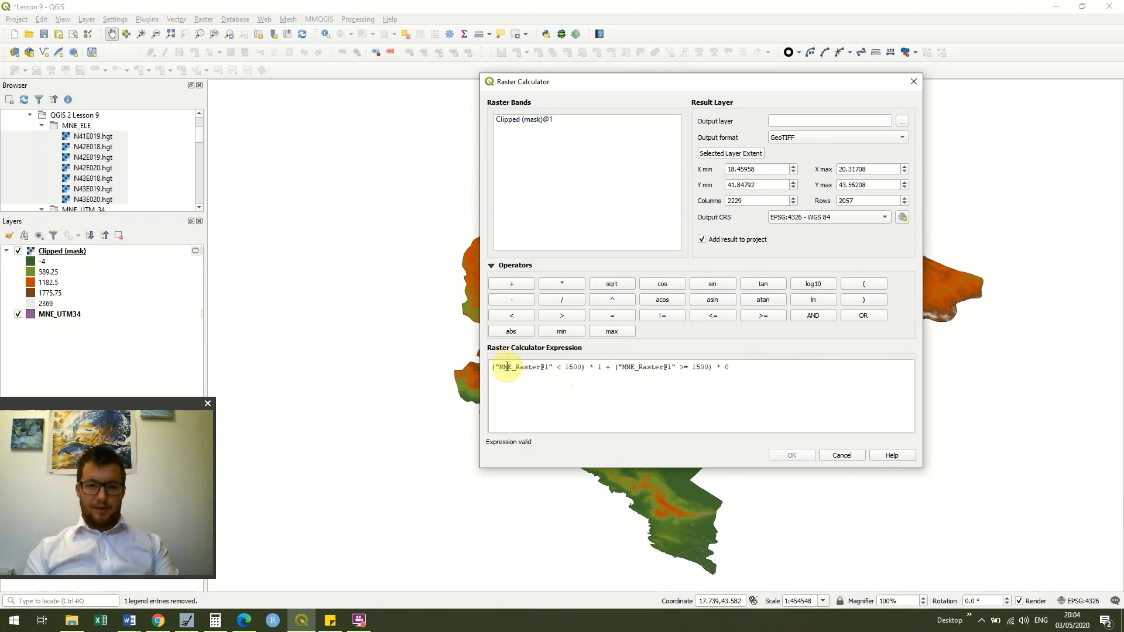
Replace the first MNE_Raster@1 reference with Clipped (mask)@1, restoring the opening parenthesis
left_click_drag(498, 366, 549, 368)
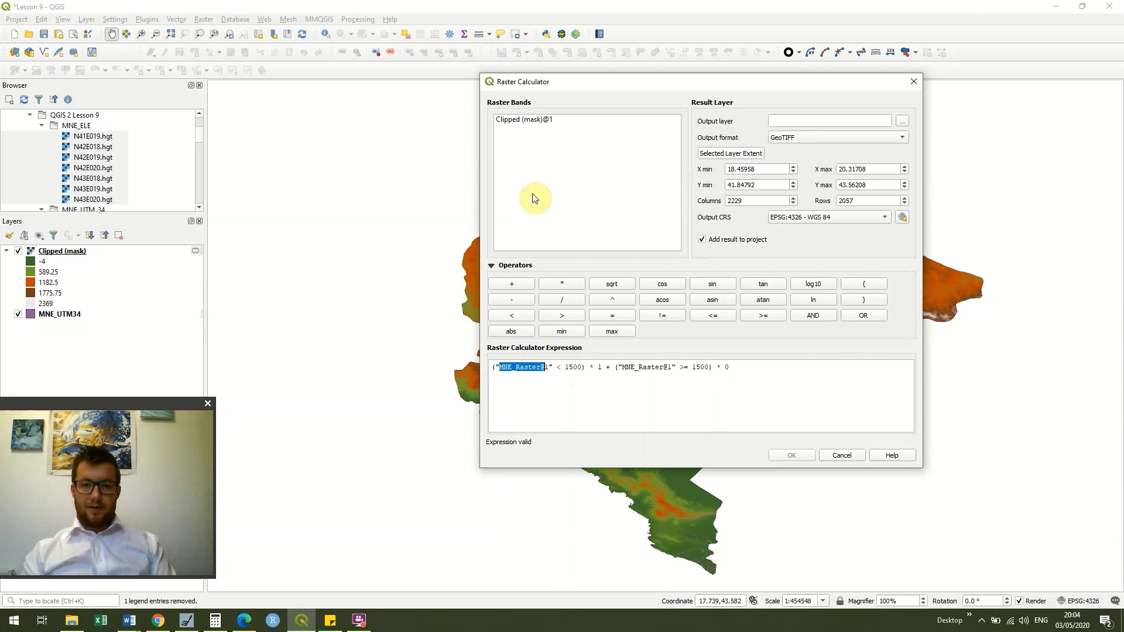
double_click(520, 122)
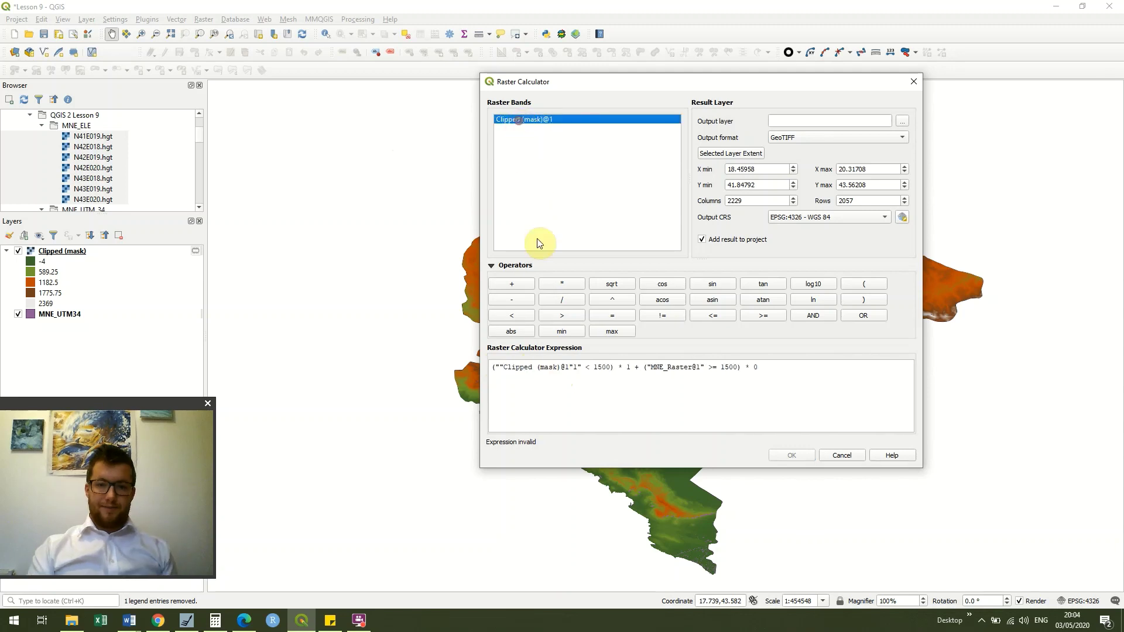
left_click(581, 367)
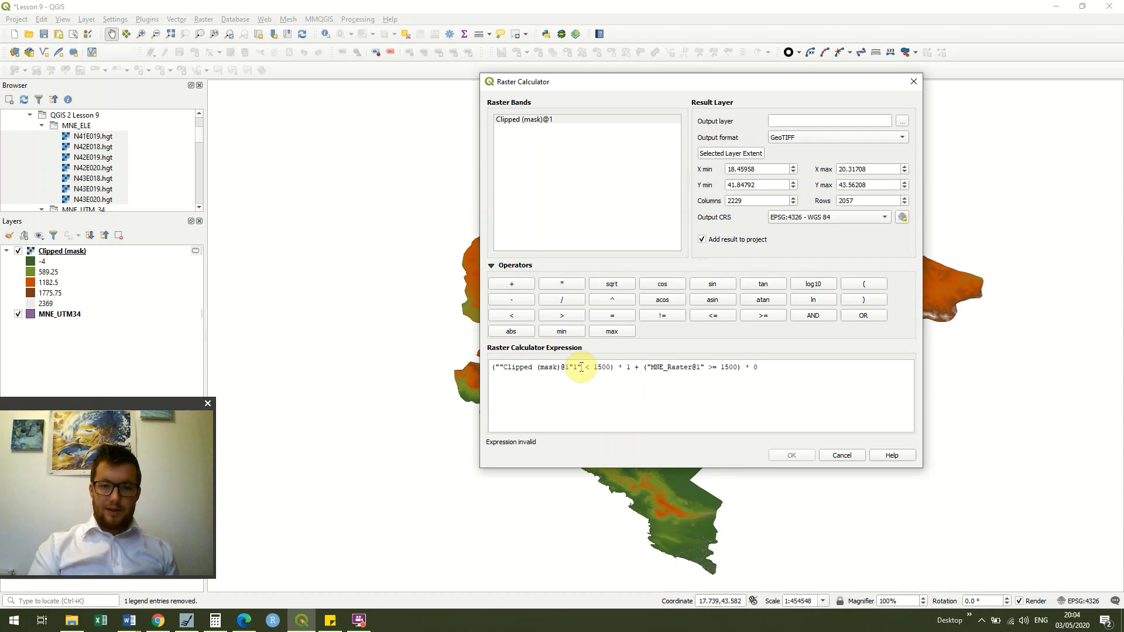
key("BackSpace")
key("BackSpace")
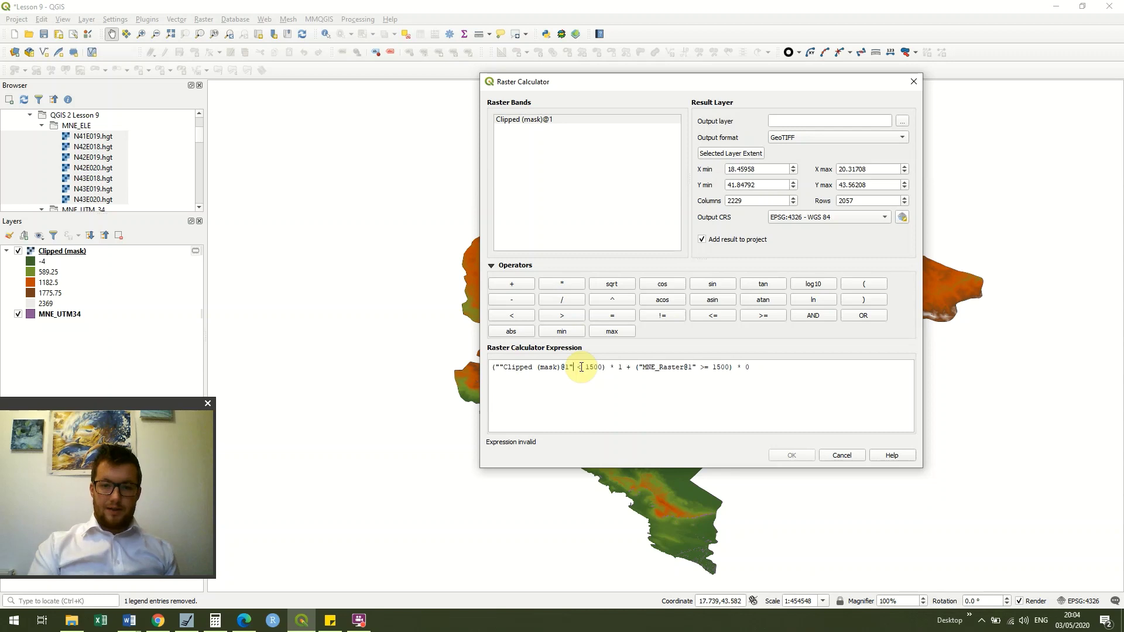
left_click(496, 367)
type("(")
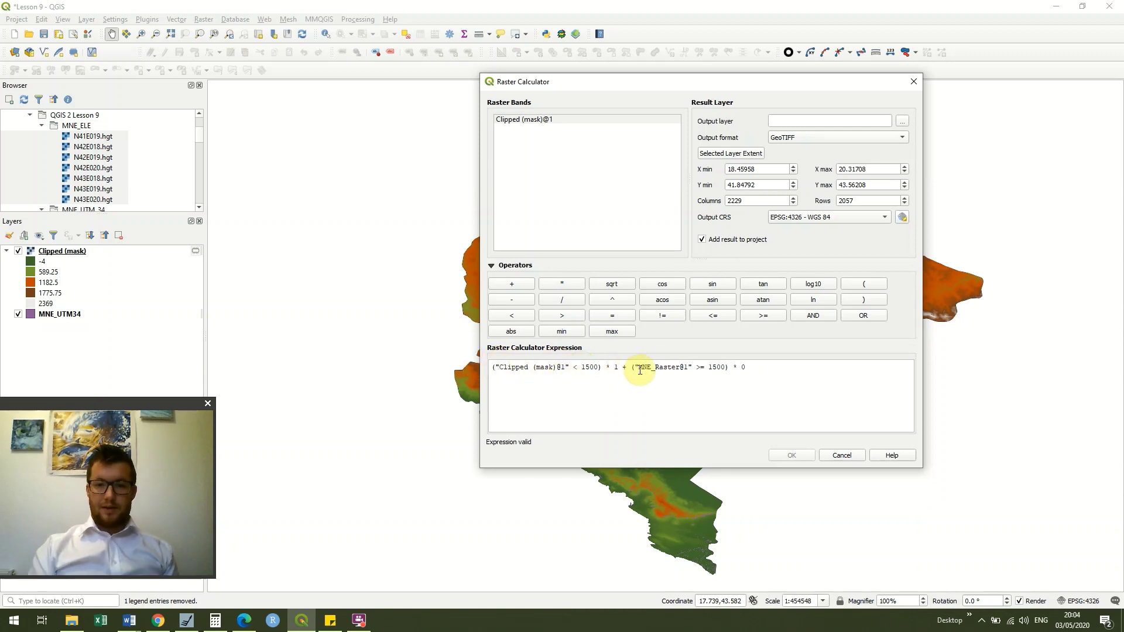
Replace the second MNE_Raster@1 reference with Clipped (mask)@1
left_click_drag(635, 367, 691, 367)
key("BackSpace")
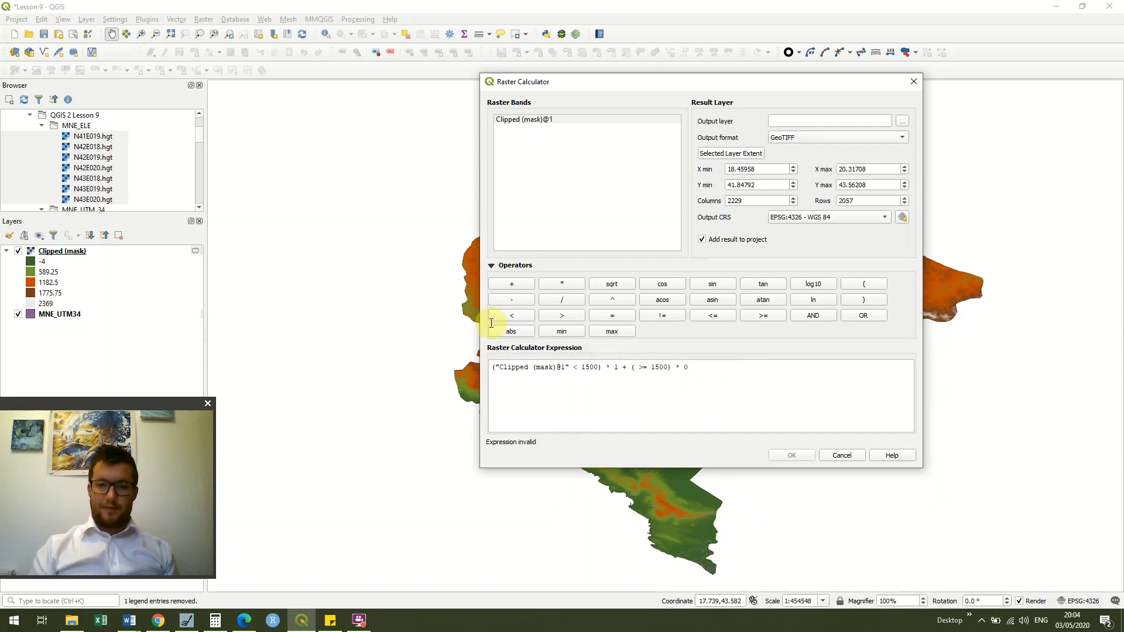
double_click(564, 121)
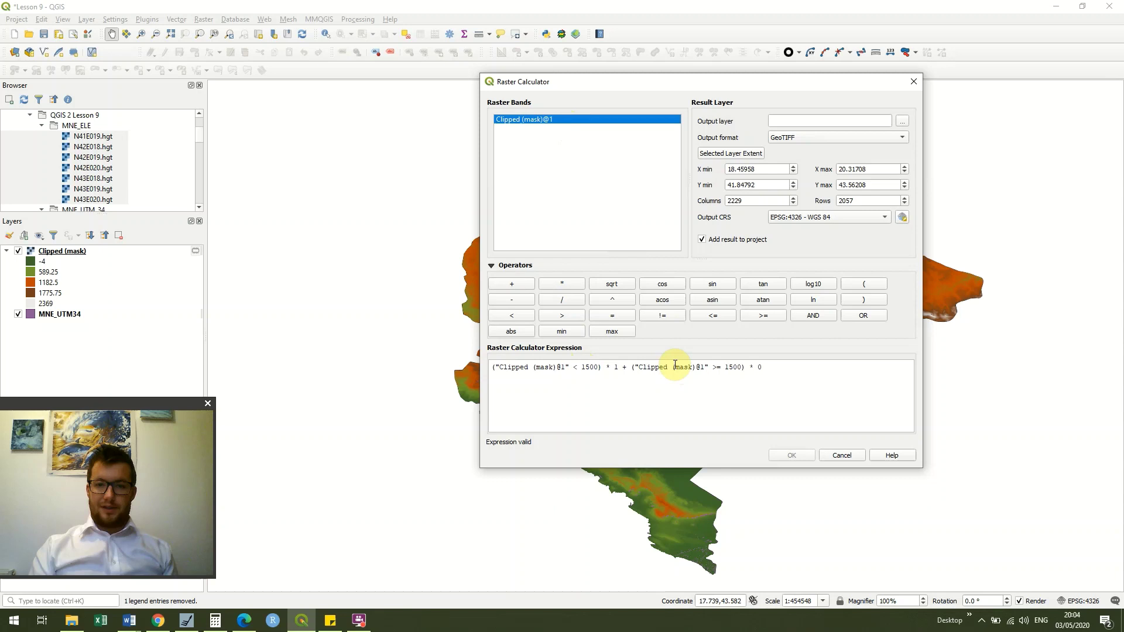
left_click(692, 402)
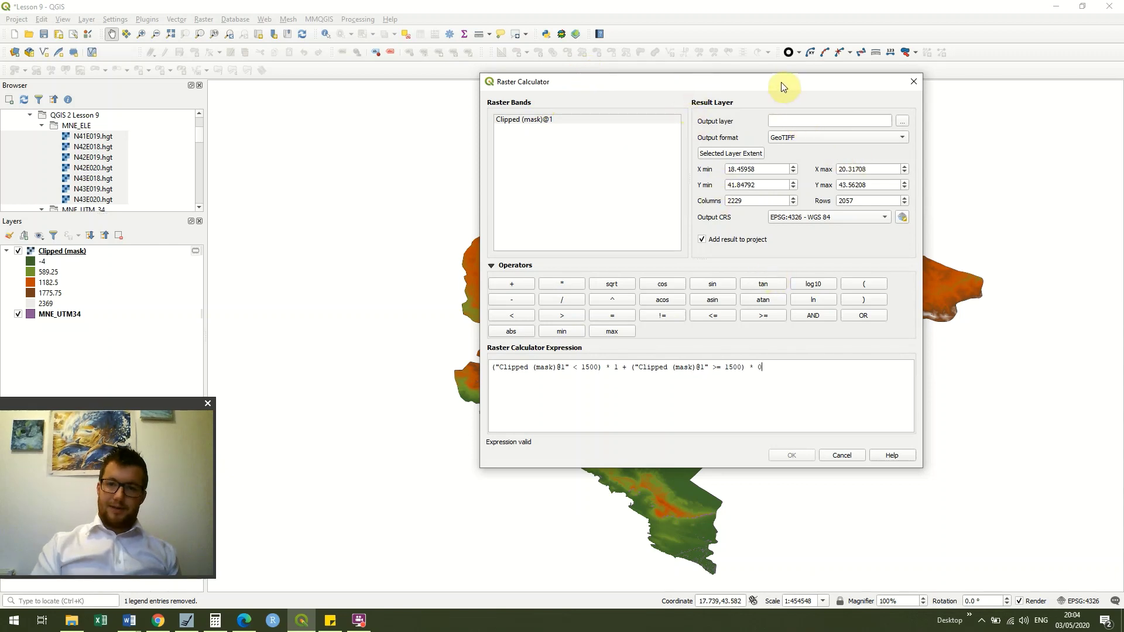
left_click_drag(783, 88, 671, 81)
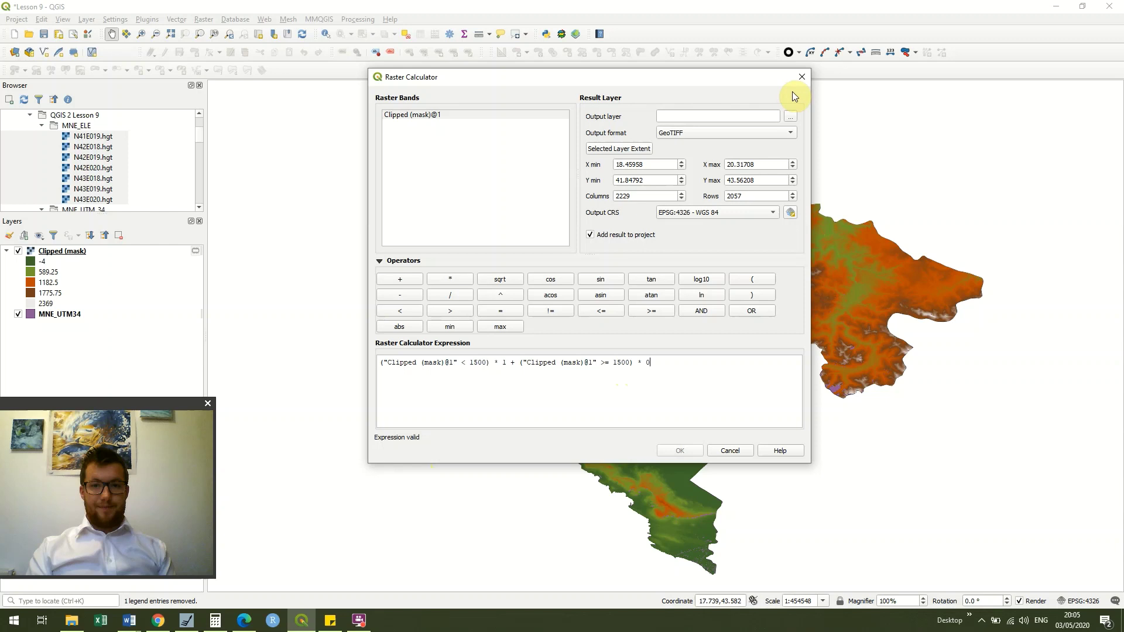
Create a new folder 'QGIS 2 Lesson 13' in the QGIS for everyone 2 folder
left_click(791, 116)
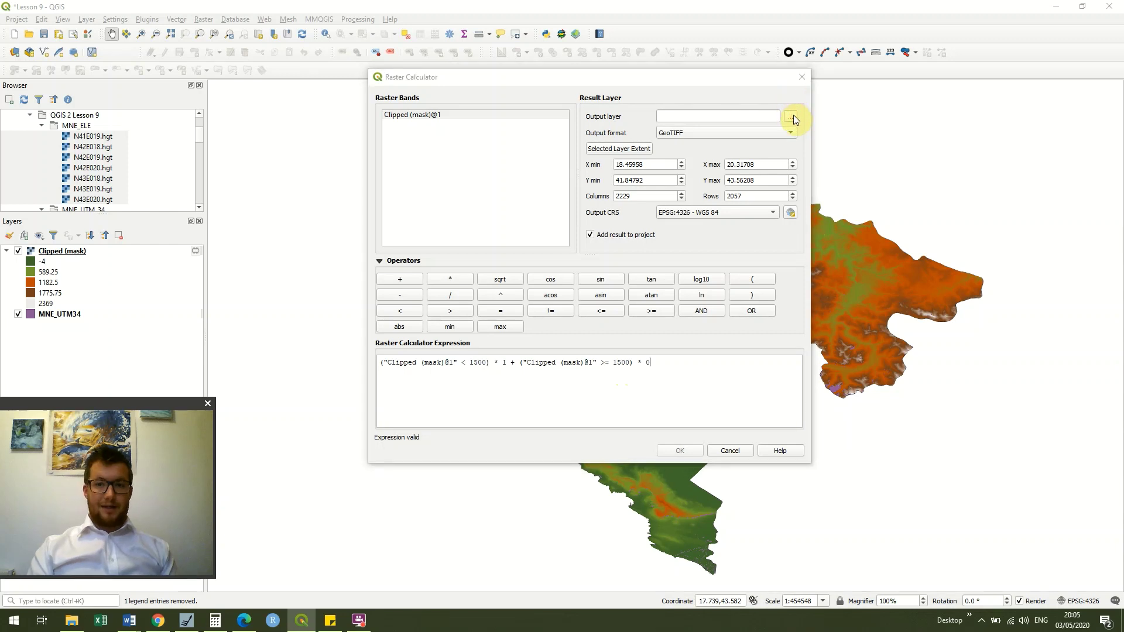
left_click(643, 114)
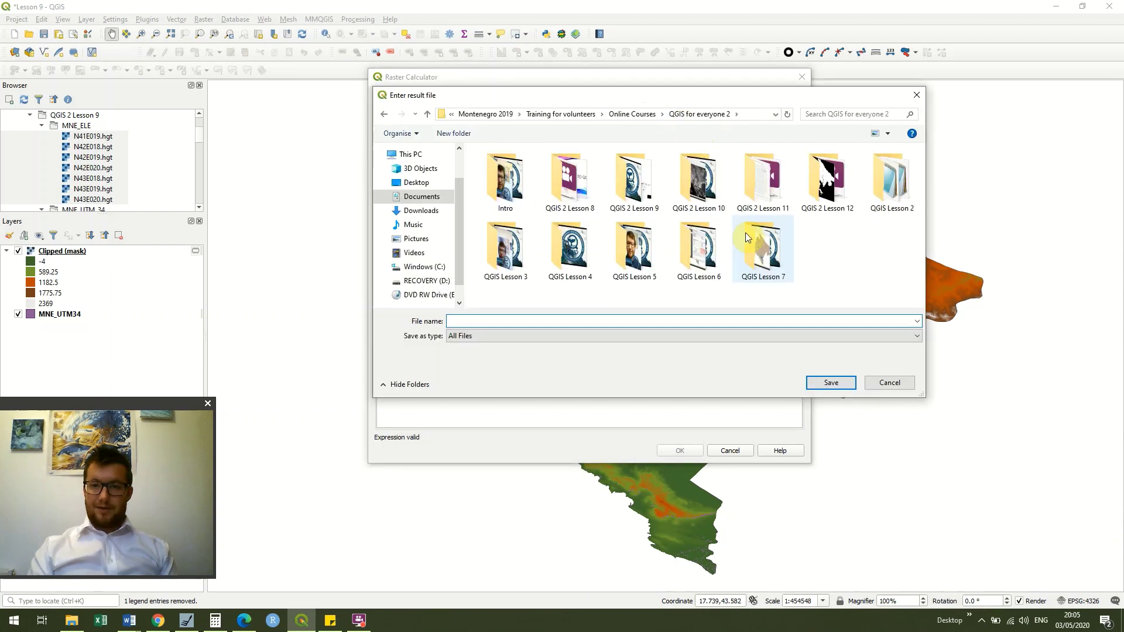
right_click(821, 252)
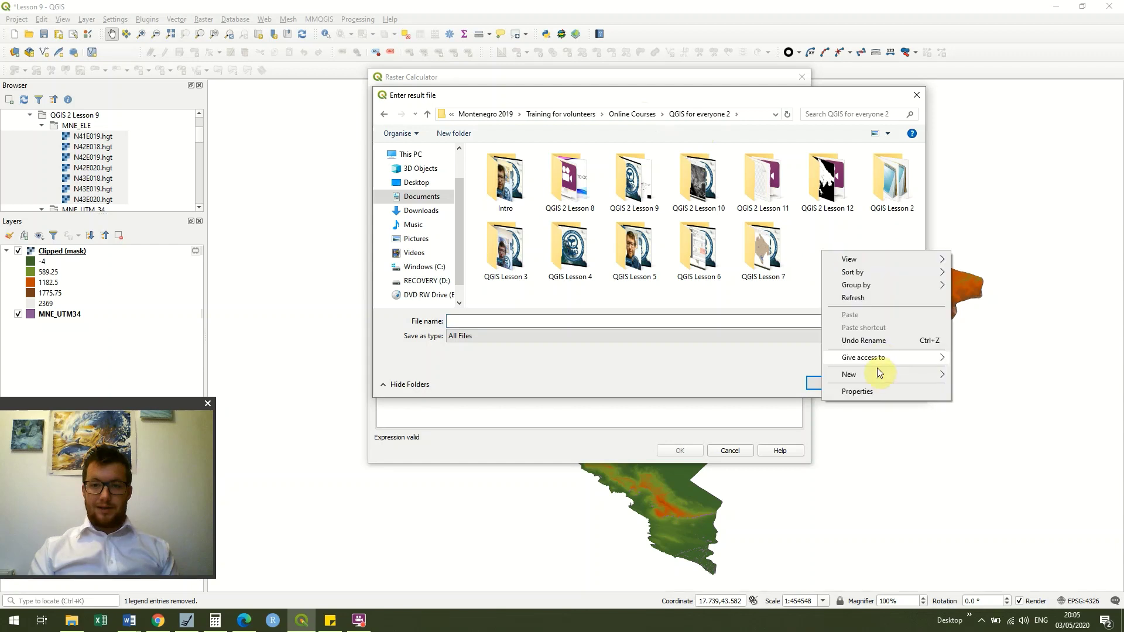
mouse_move(886, 374)
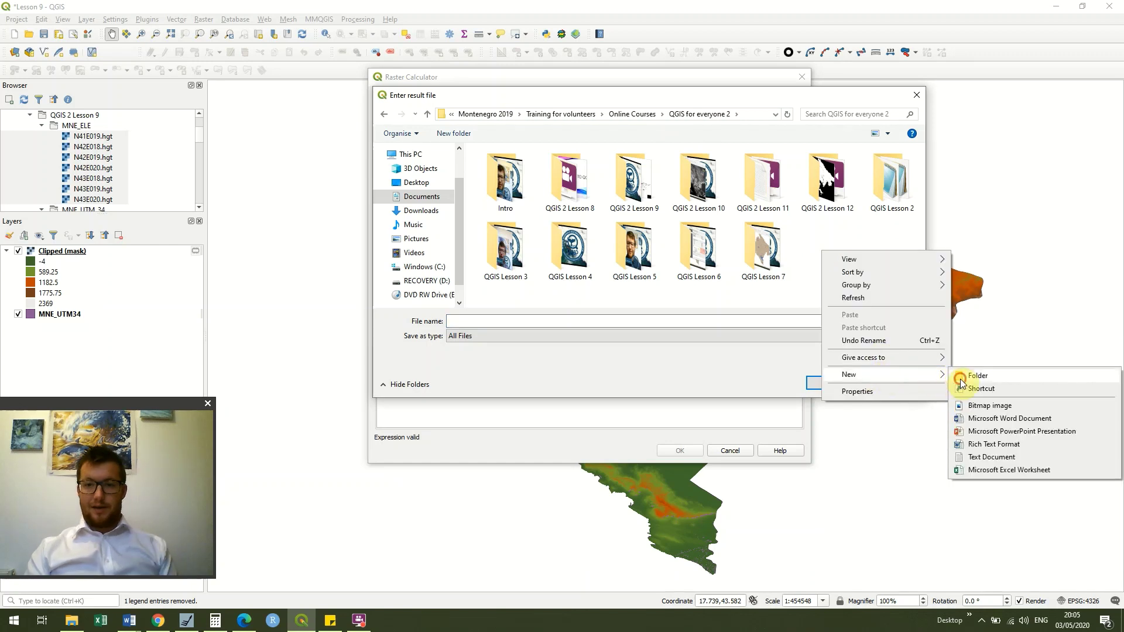
left_click(976, 376)
type("Q")
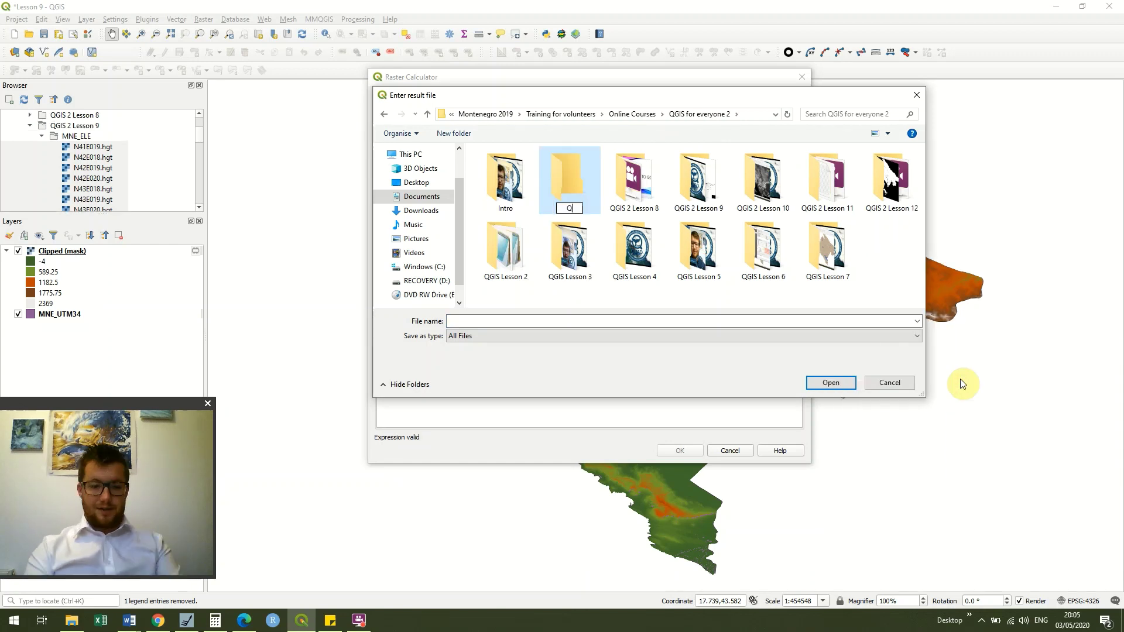
type("GIS 2")
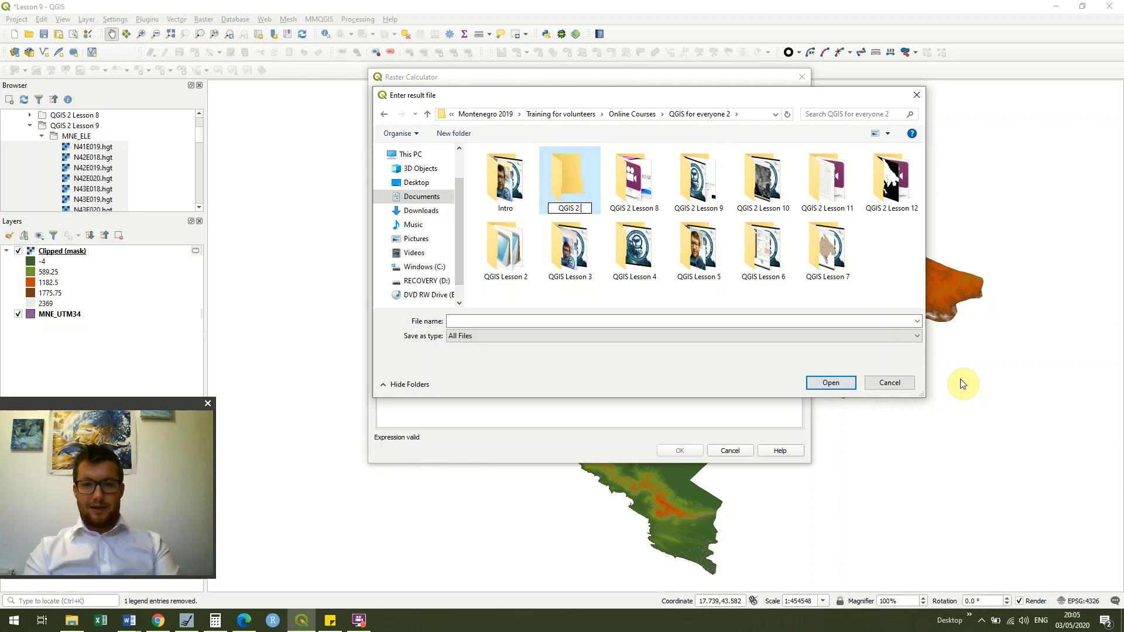
type(" Lesso")
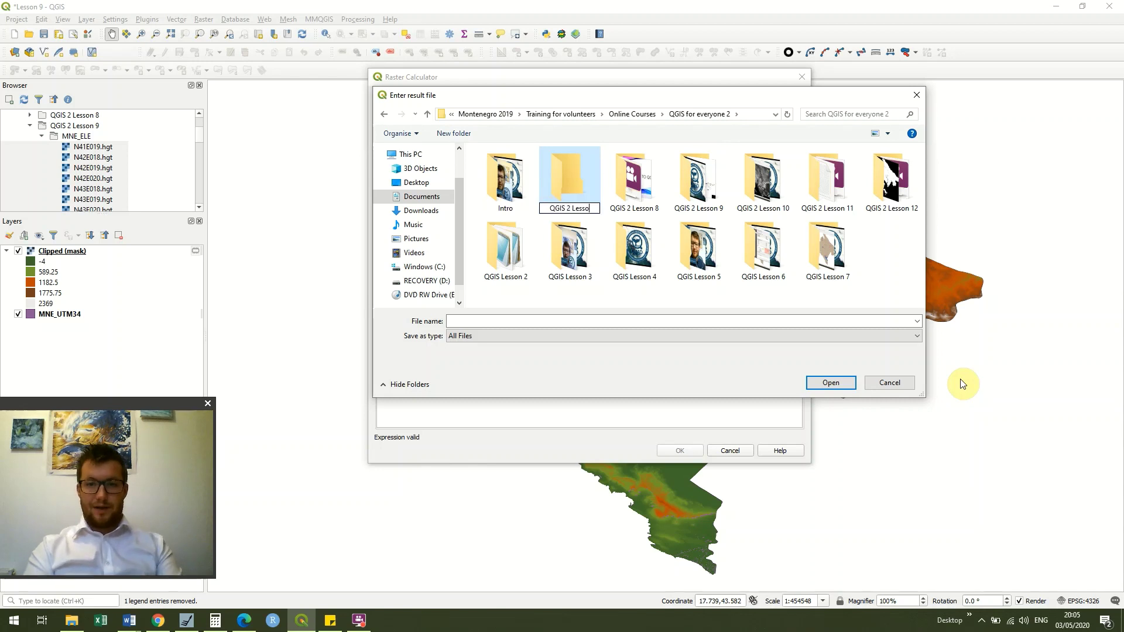
type("n 13")
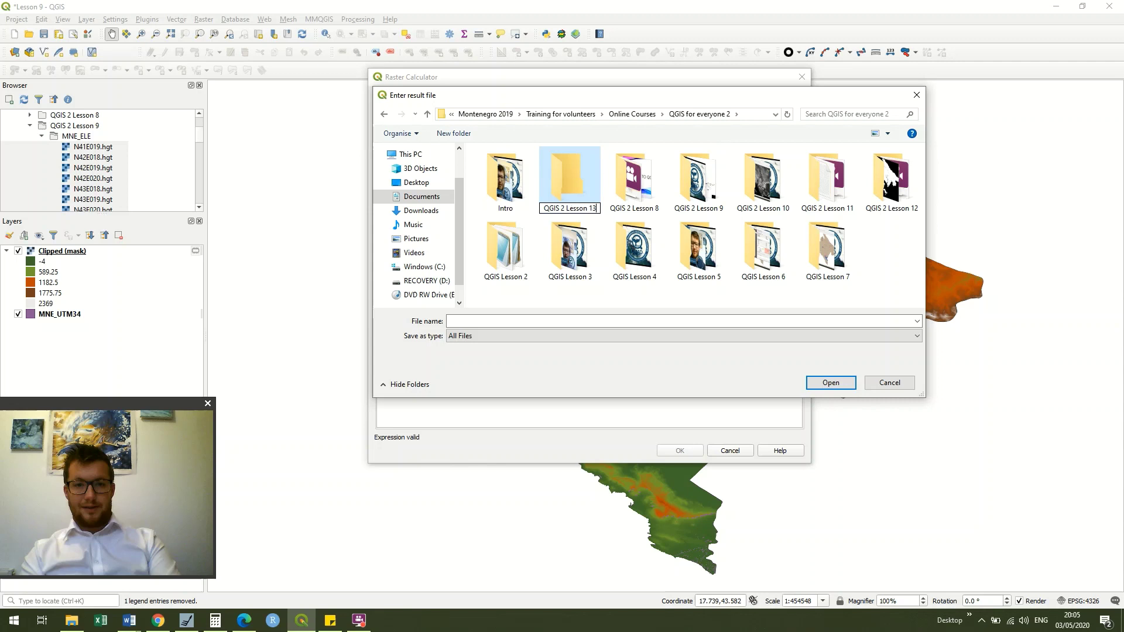
key("Return")
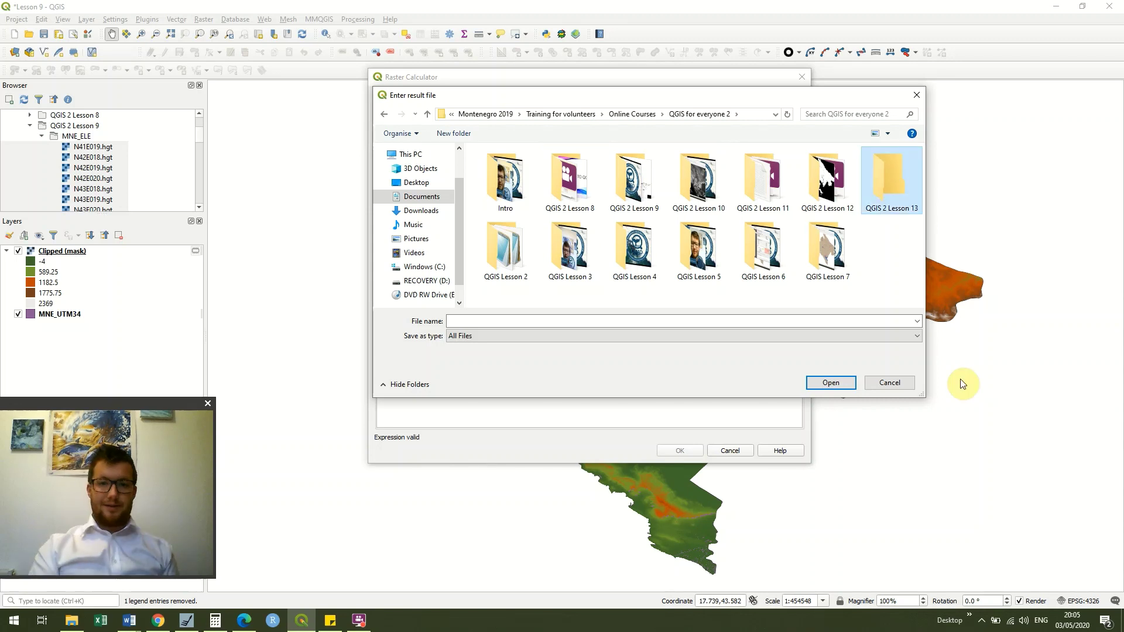
Set the calculator output file to MNE_RASTER_1500 inside QGIS 2 Lesson 13
double_click(888, 195)
left_click(695, 317)
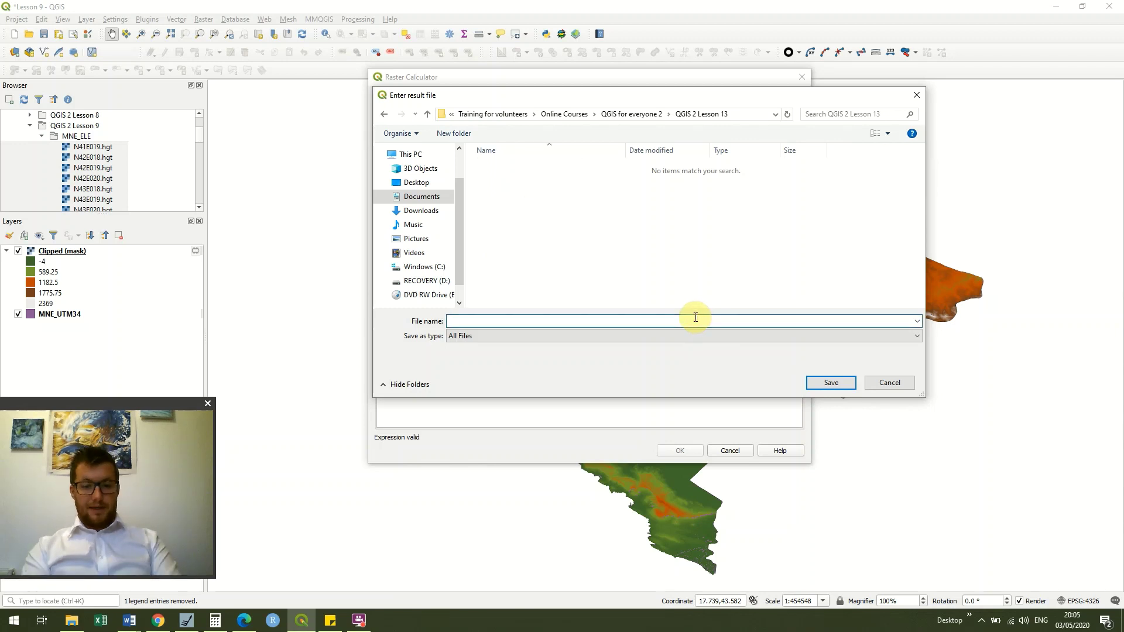
type("MNE_RA")
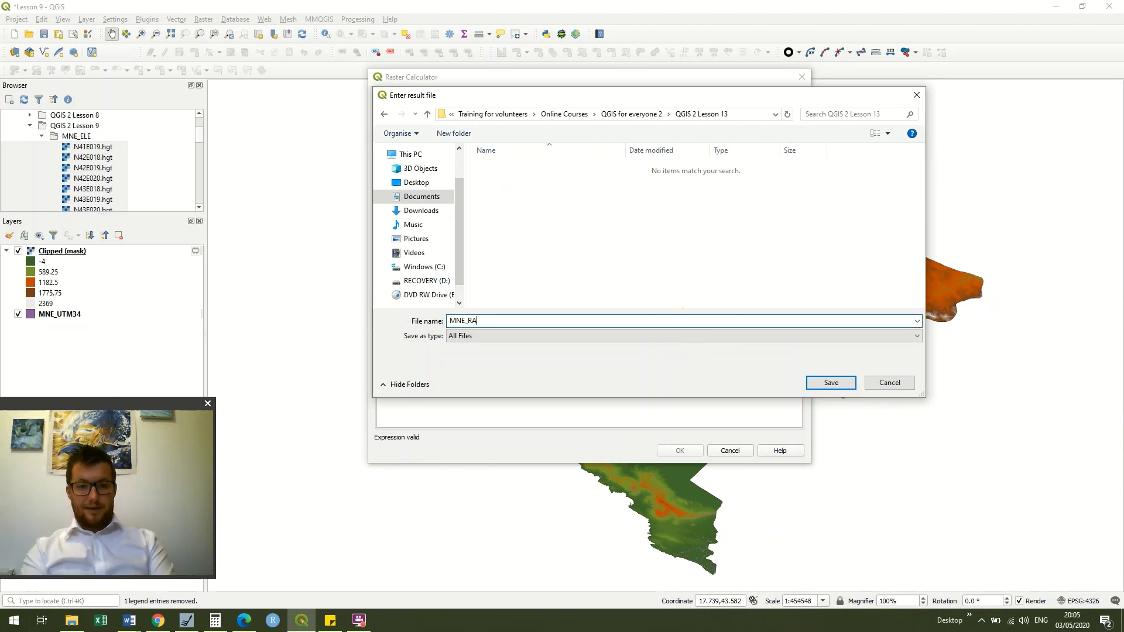
type("S")
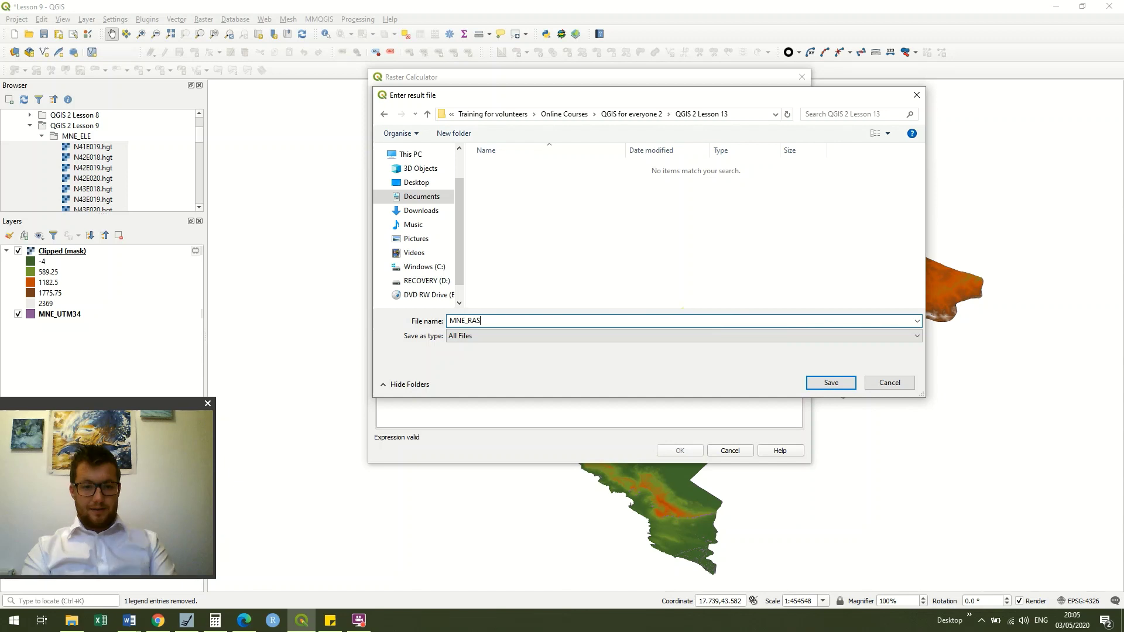
type("TER_150")
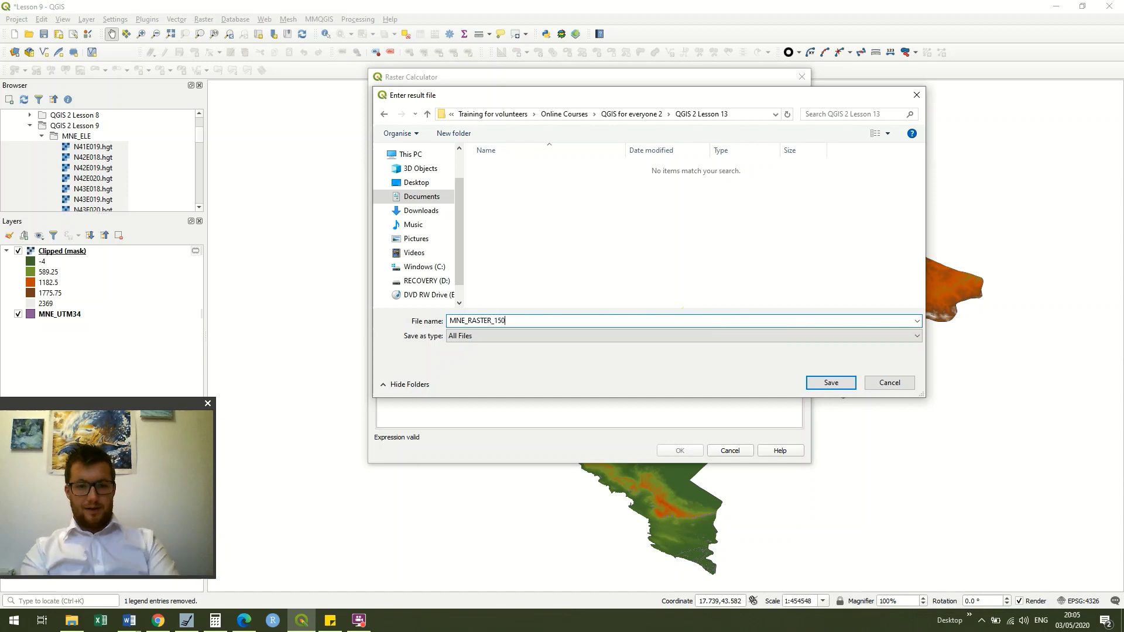
type("0")
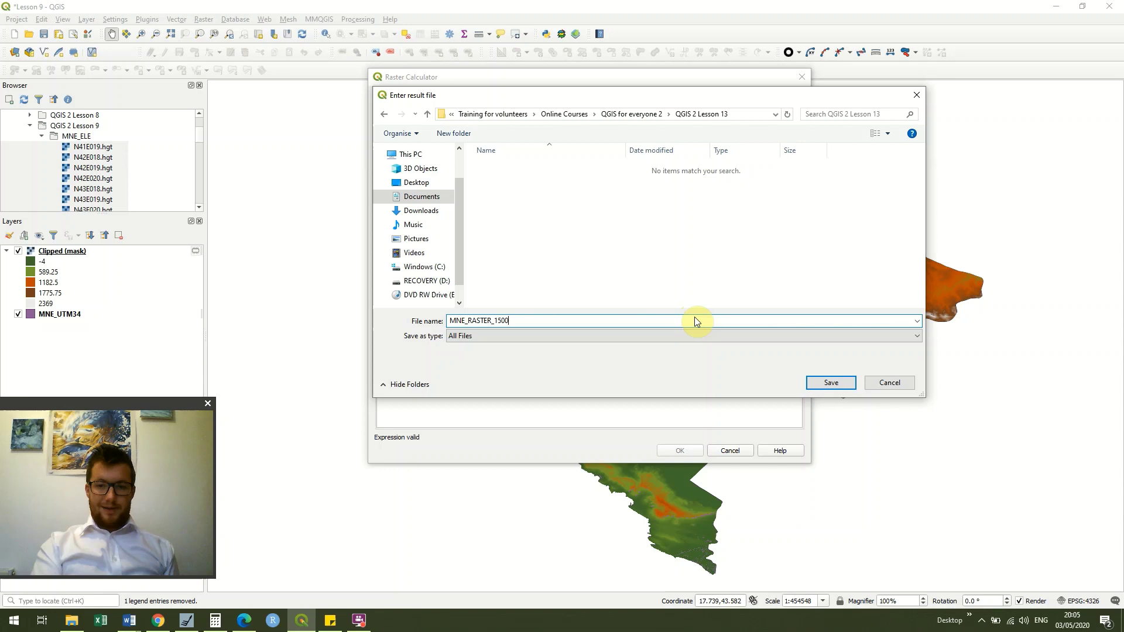
key("Return")
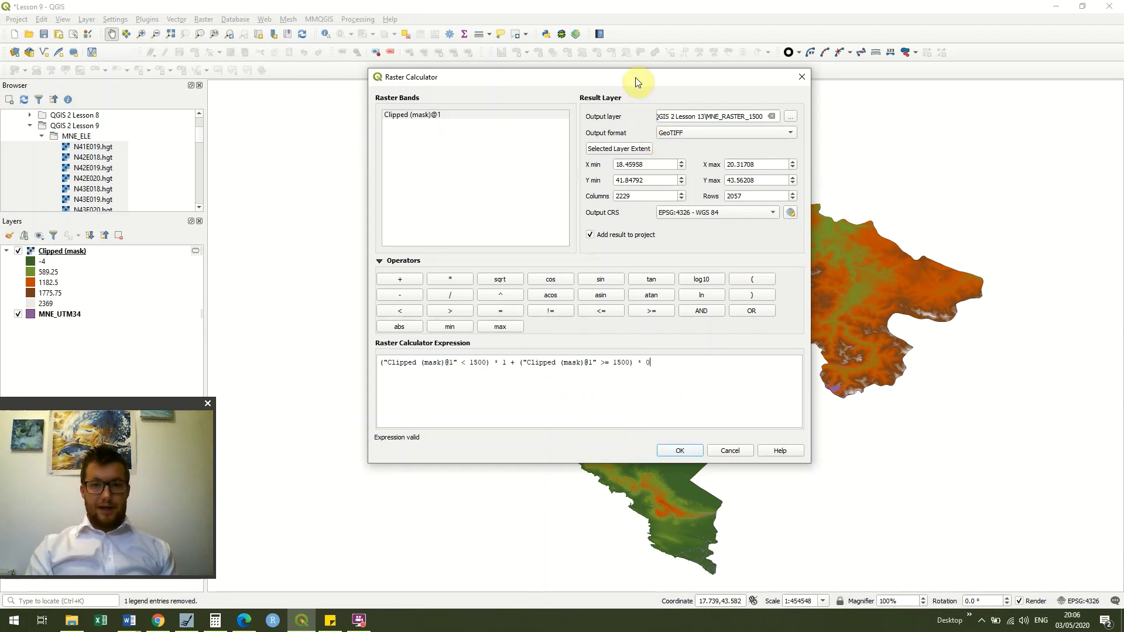
Run the Raster Calculator to add MNE_RASTER_1500 and inspect the black above-1500 m areas
left_click_drag(636, 80, 459, 97)
left_click_drag(306, 78, 257, 77)
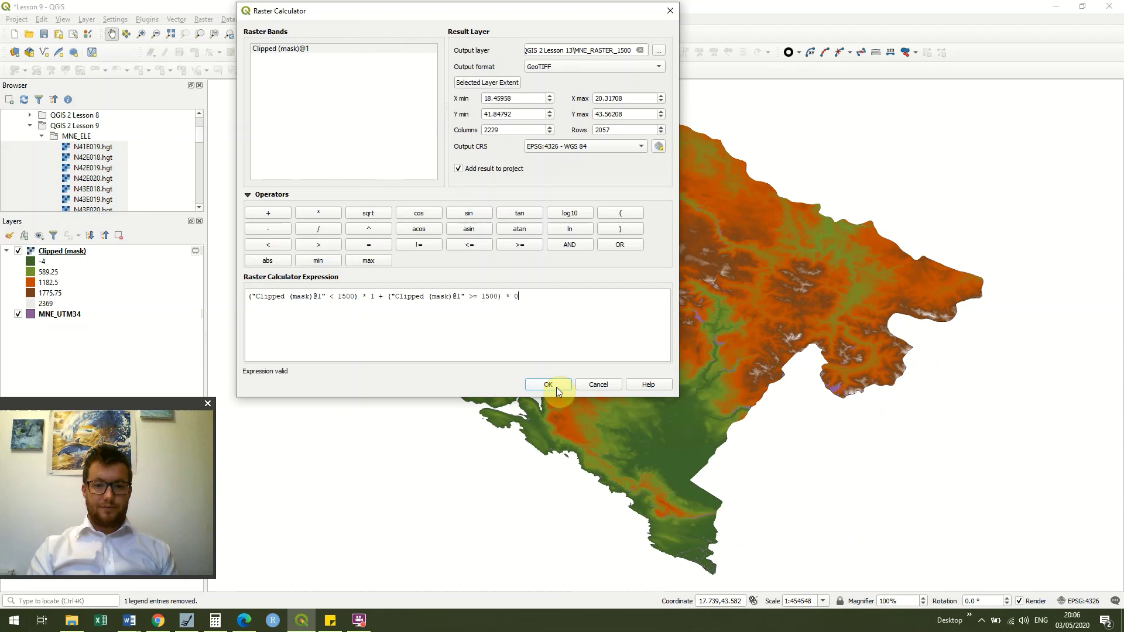
left_click(556, 390)
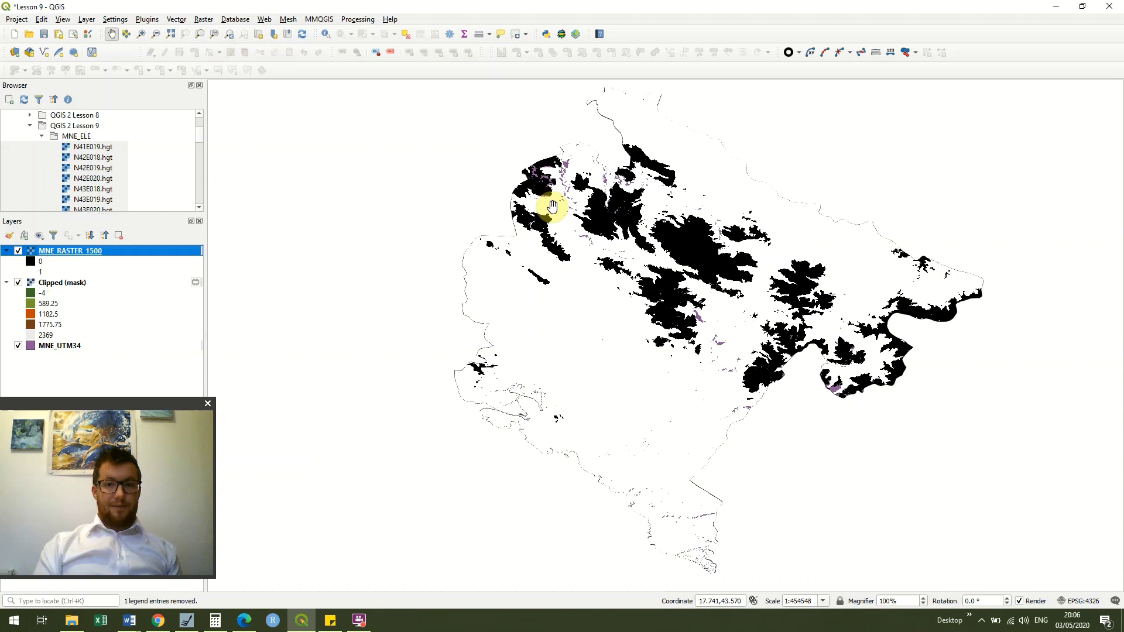
left_click_drag(685, 212, 673, 233)
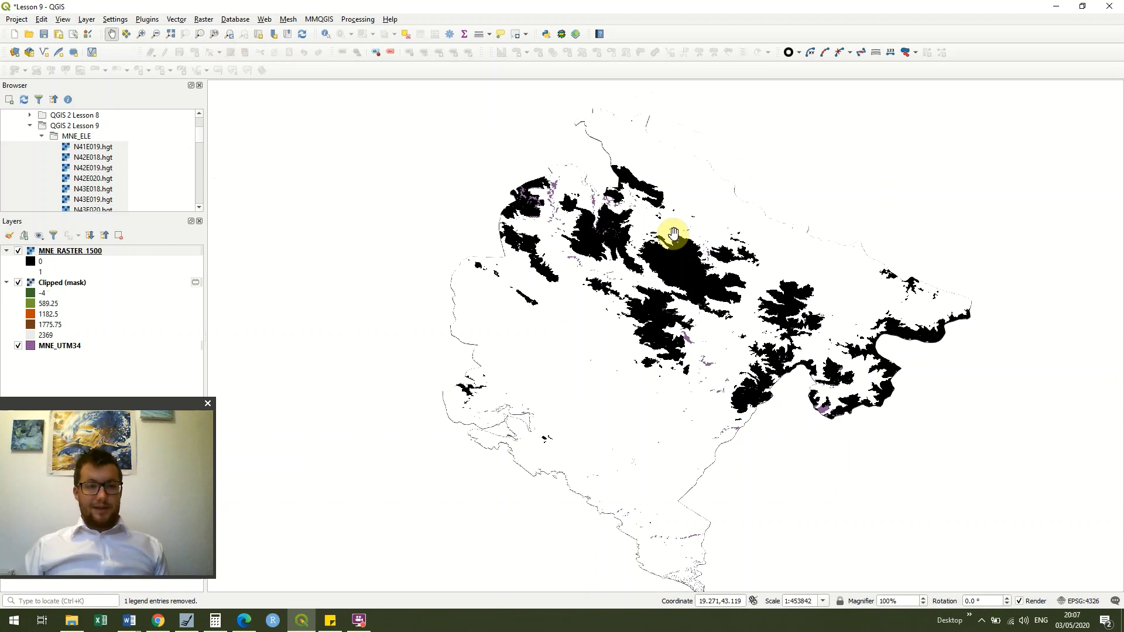
Open Polygonize (Raster to Vector) with MNE_RASTER_1500, Band 1 and field DN as input
left_click(203, 20)
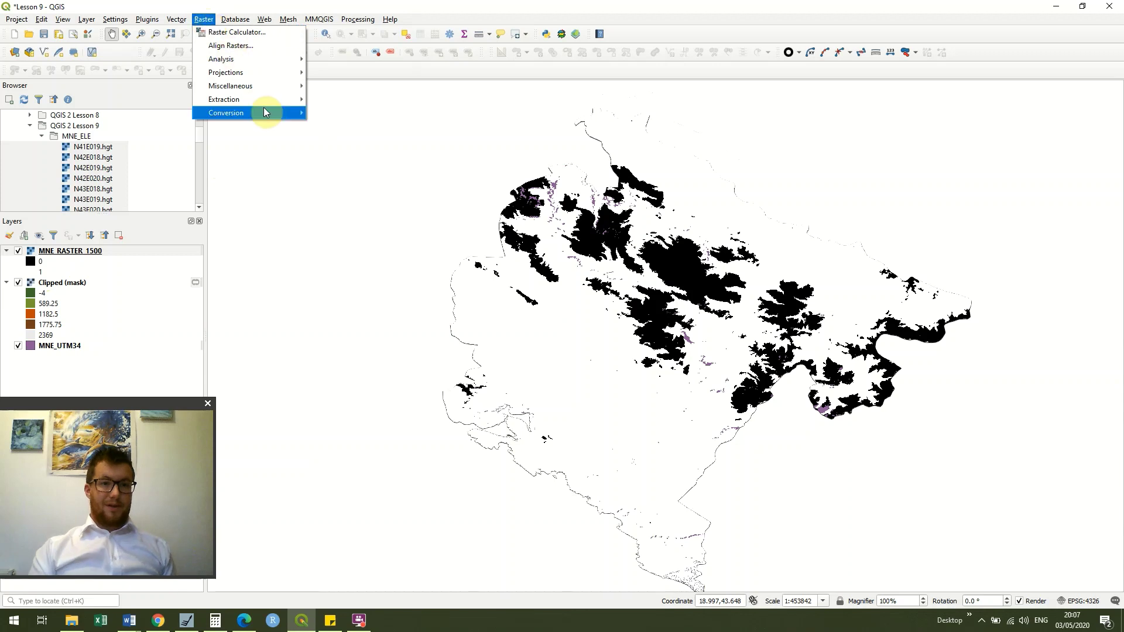
mouse_move(263, 113)
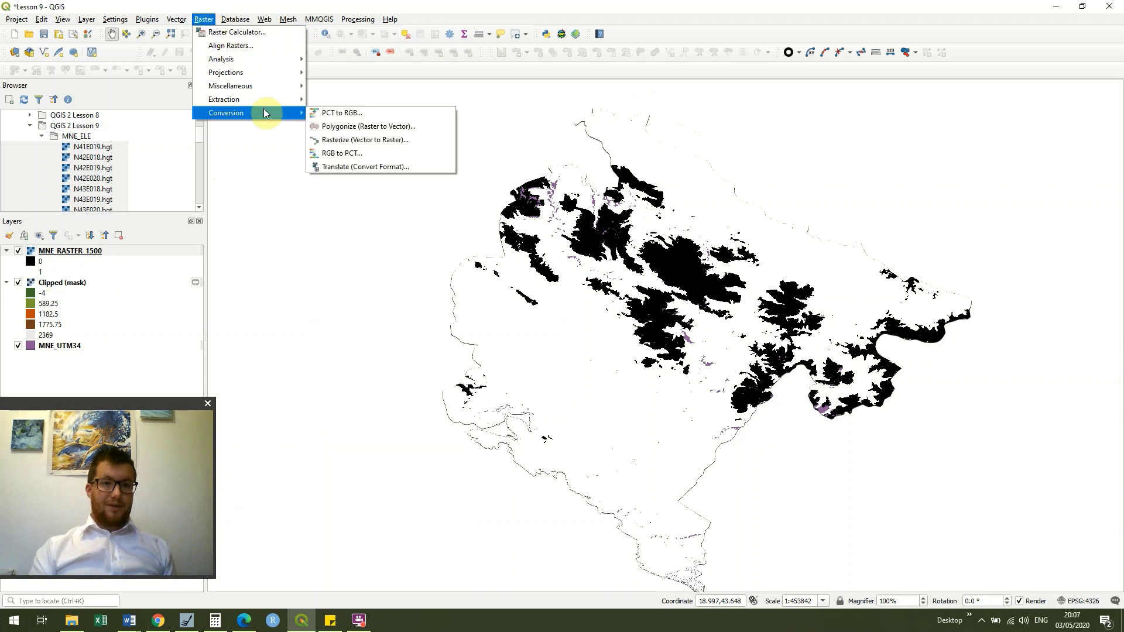
left_click(423, 126)
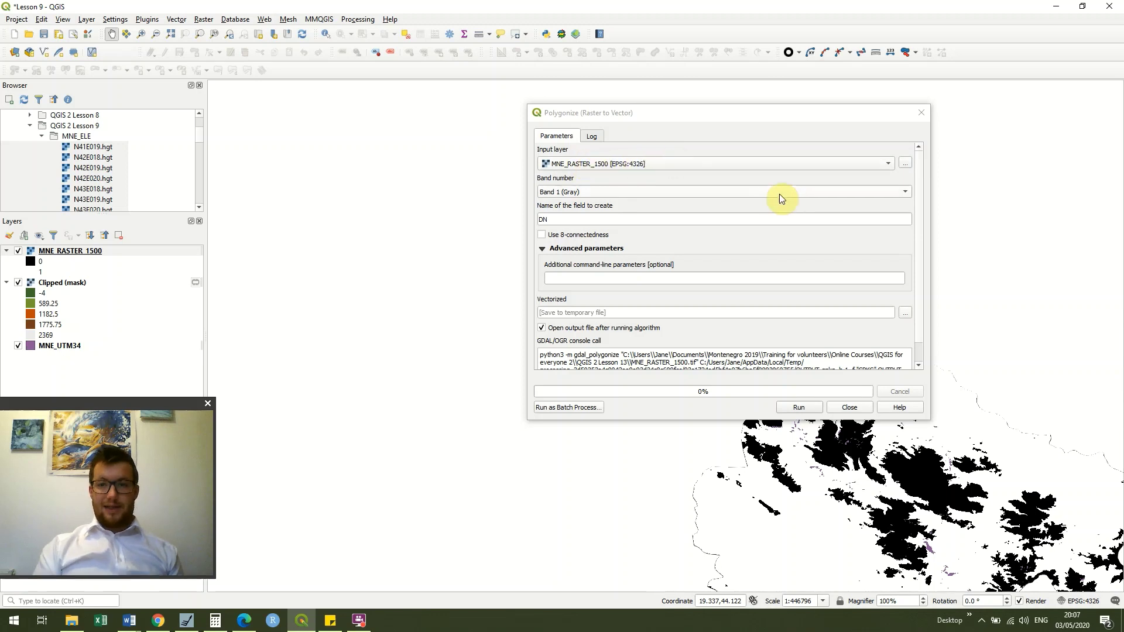
left_click(919, 192)
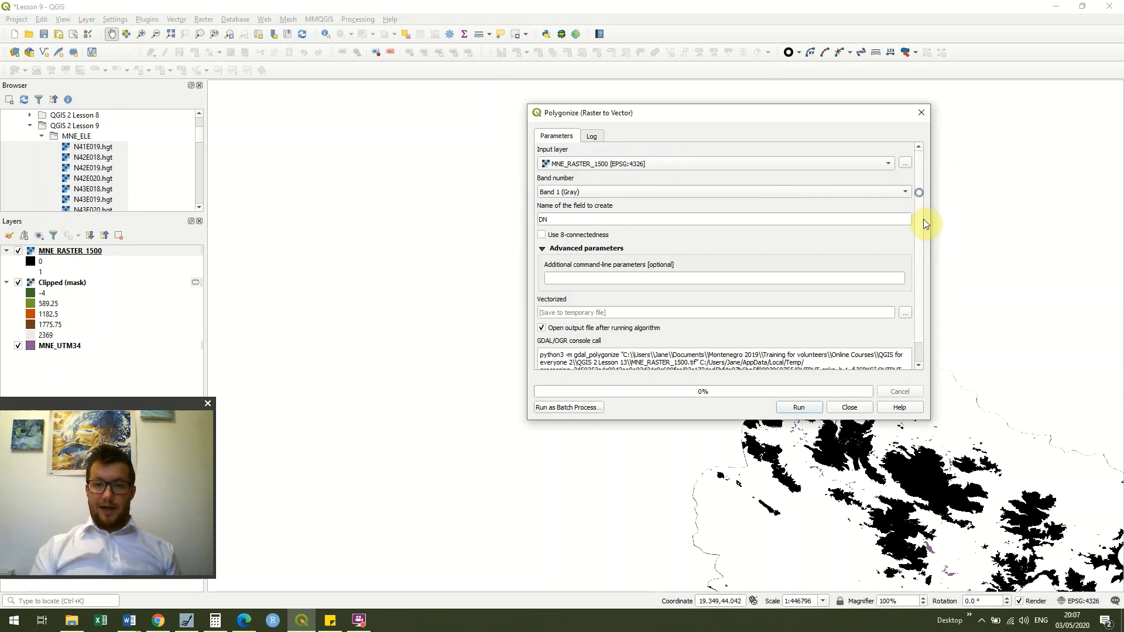
right_click(921, 236)
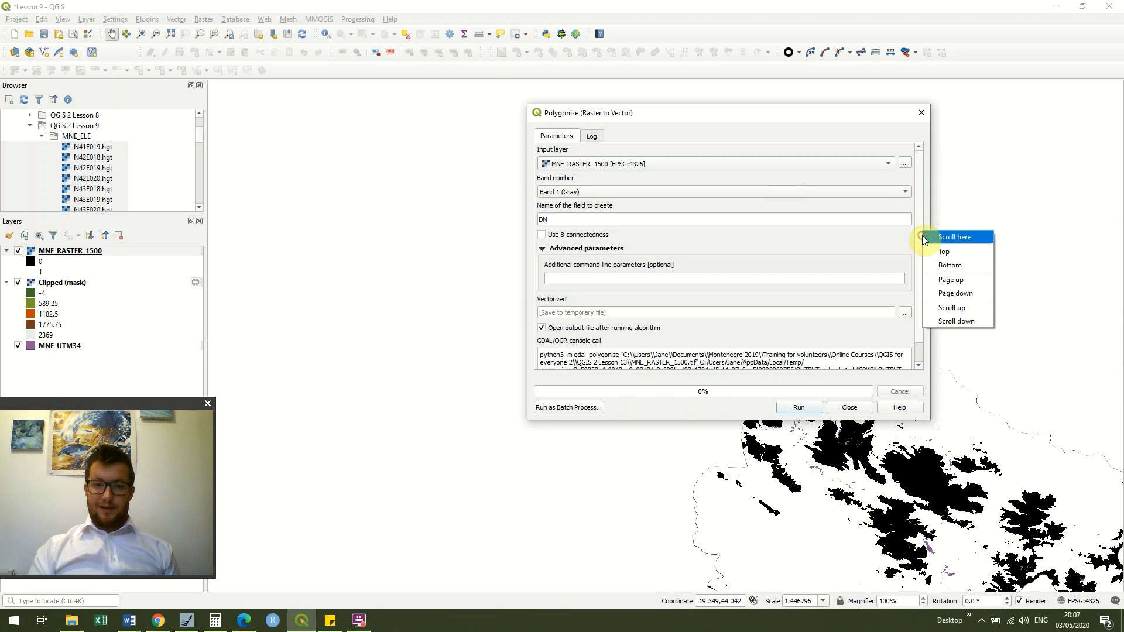
left_click(919, 192)
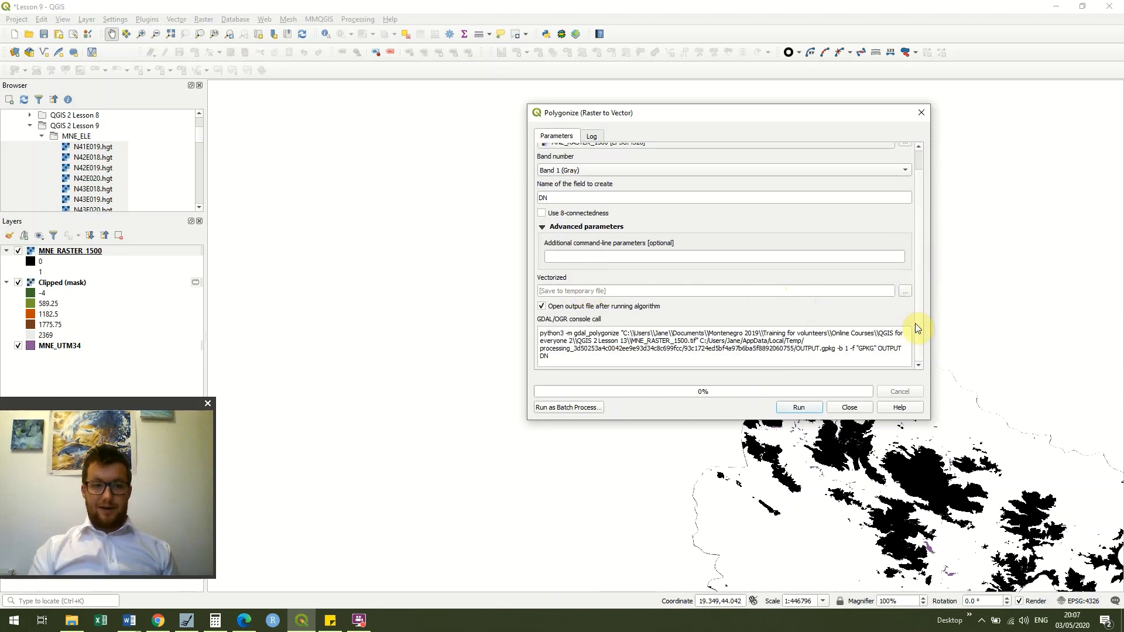
left_click(906, 292)
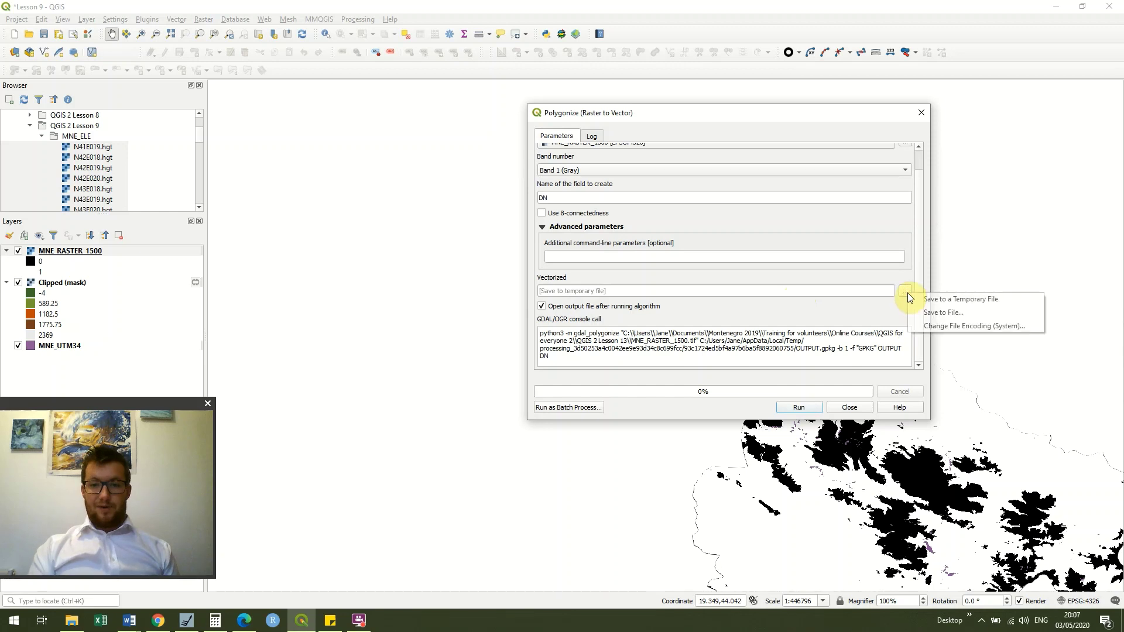
Save the polygonize output as MNE_1500.shp in the QGIS 2 Lesson 13 folder
left_click(933, 312)
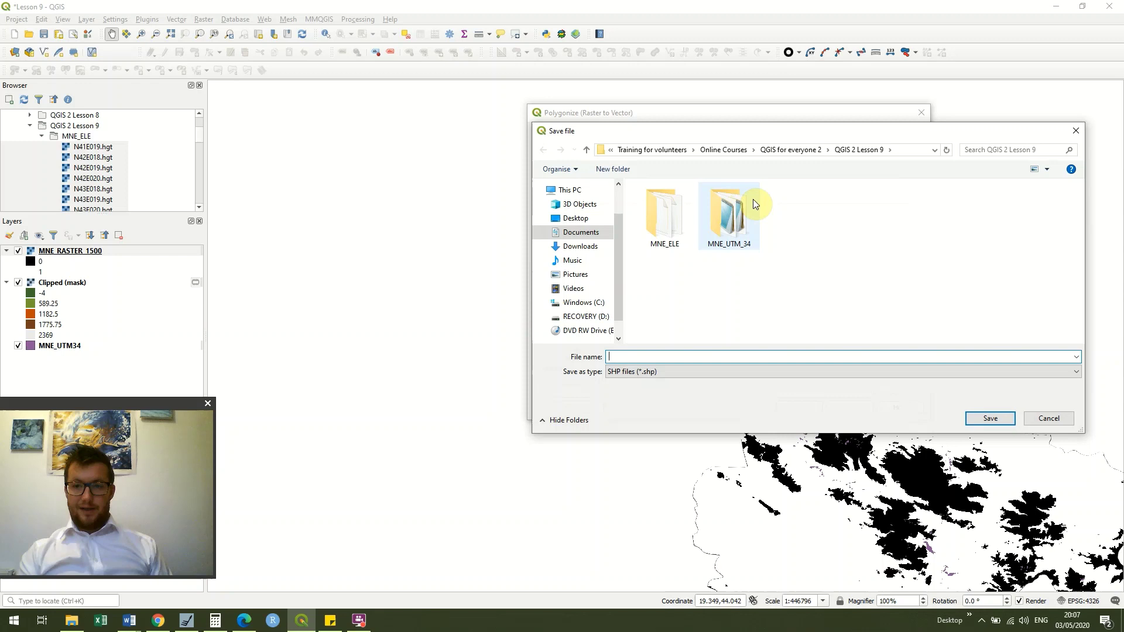
left_click(804, 153)
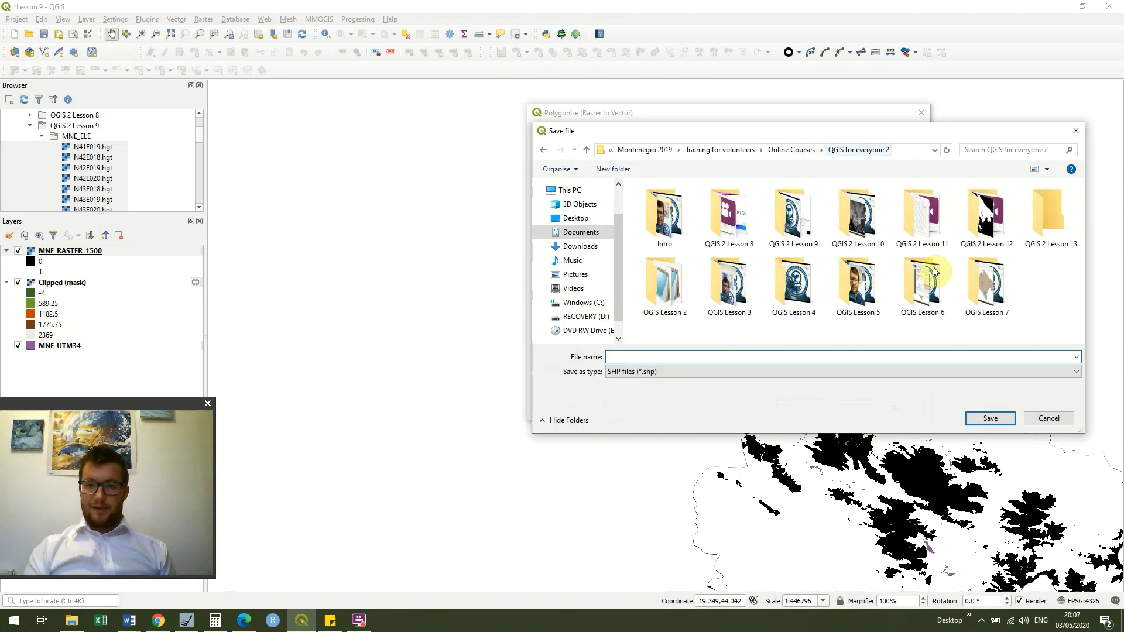
left_click(1051, 217)
key("Return")
left_click(717, 357)
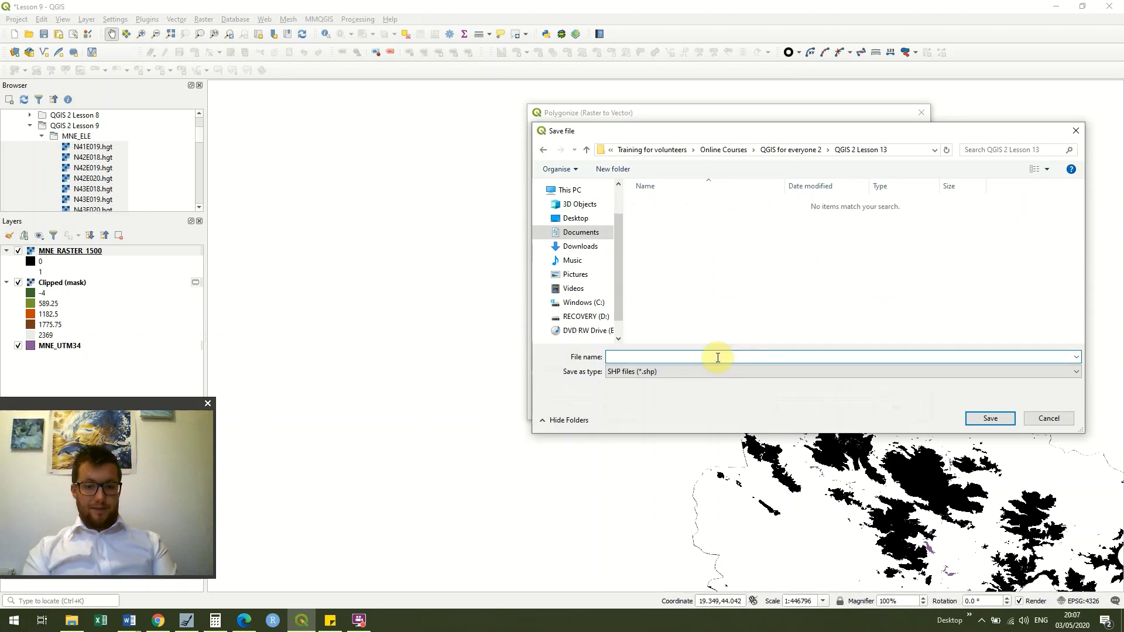
type("MNE_")
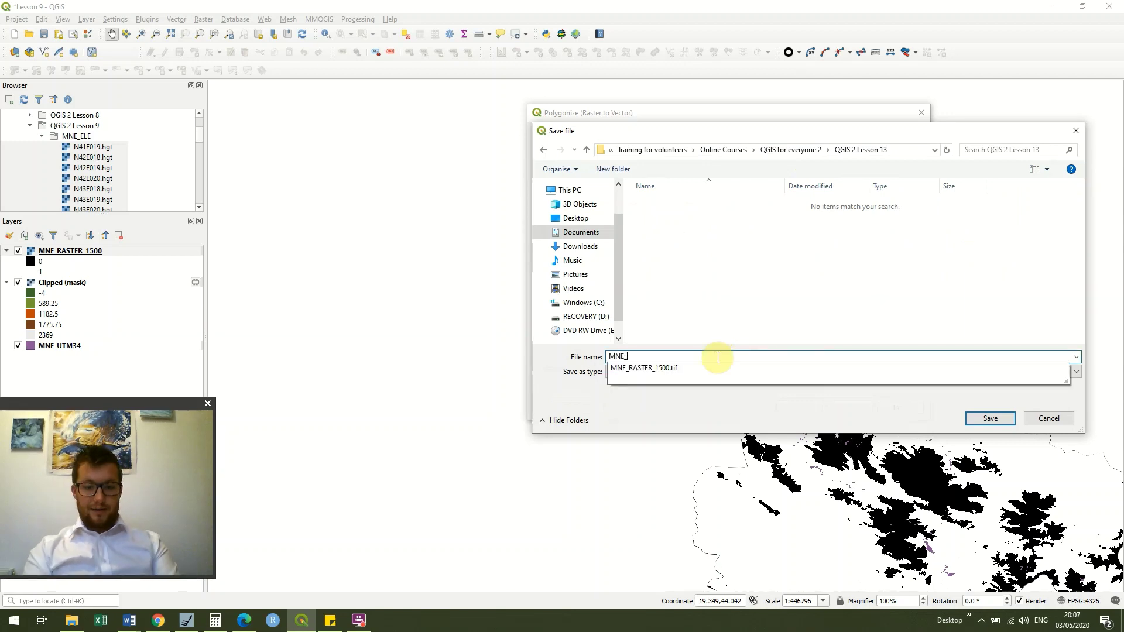
type("1500")
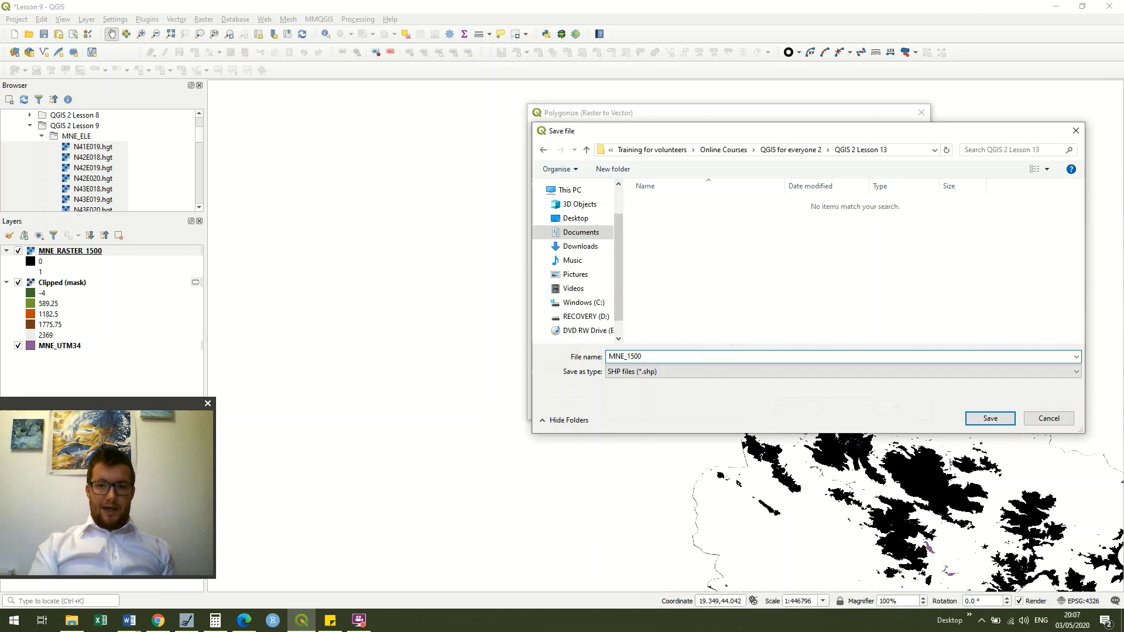
key("Return")
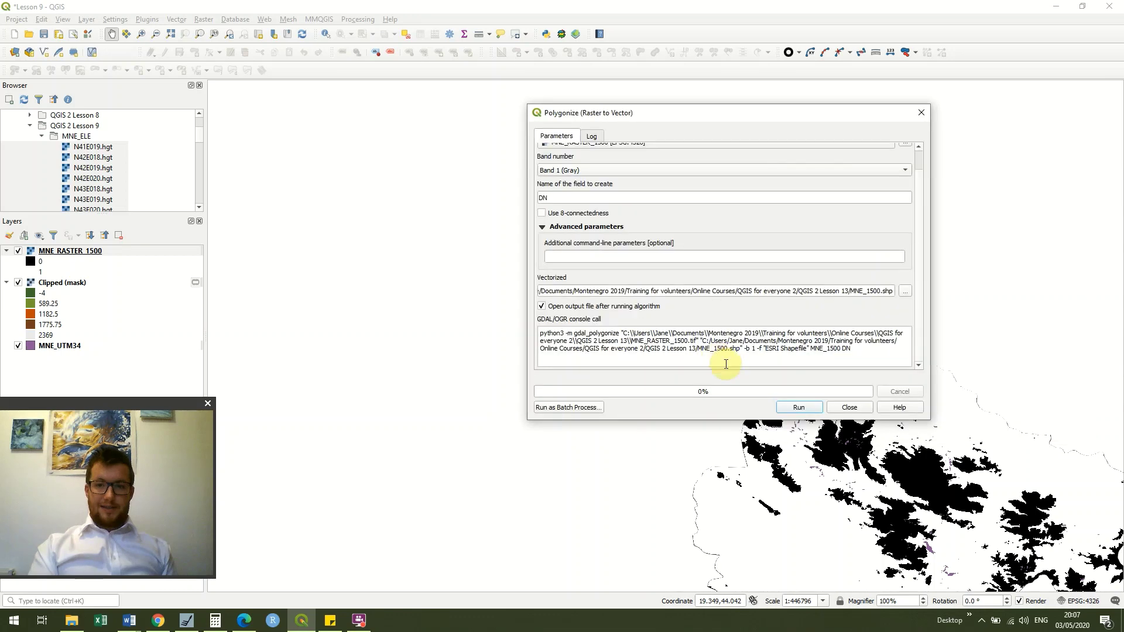
Run Polygonize, close the tool, and pan to show the MNE_1500 polygons over Montenegro
left_click(800, 407)
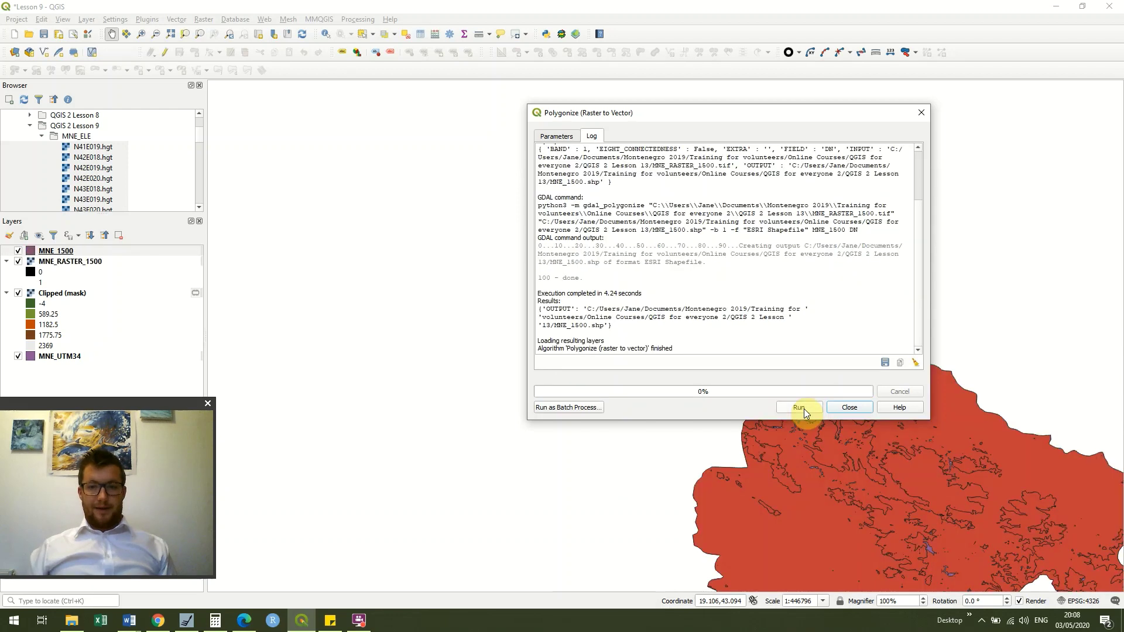
left_click(922, 114)
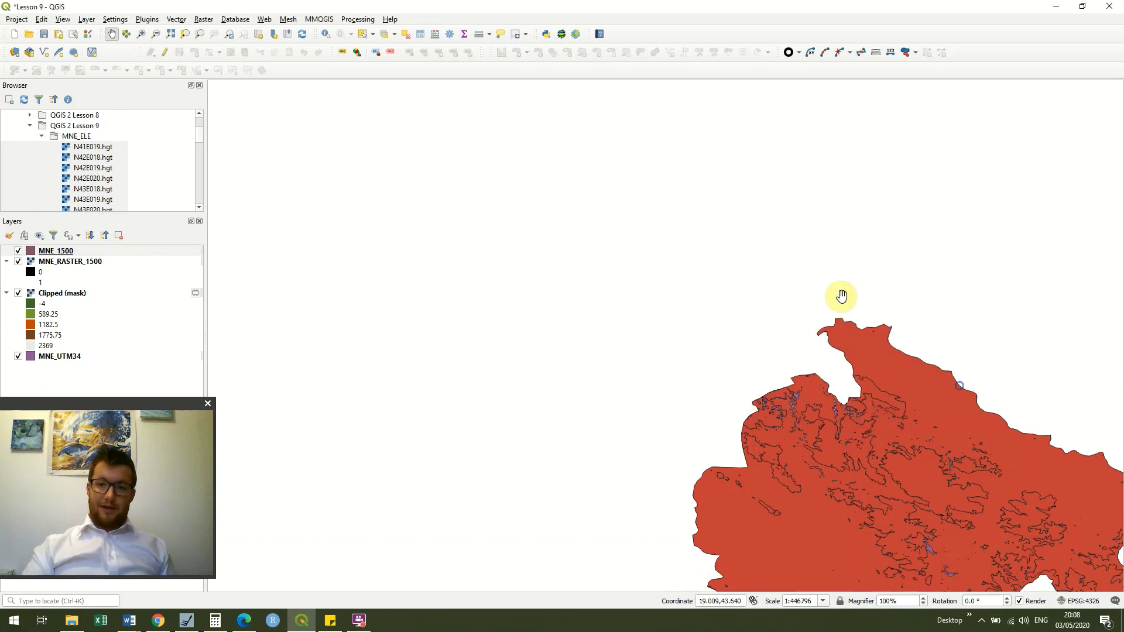
left_click(865, 416)
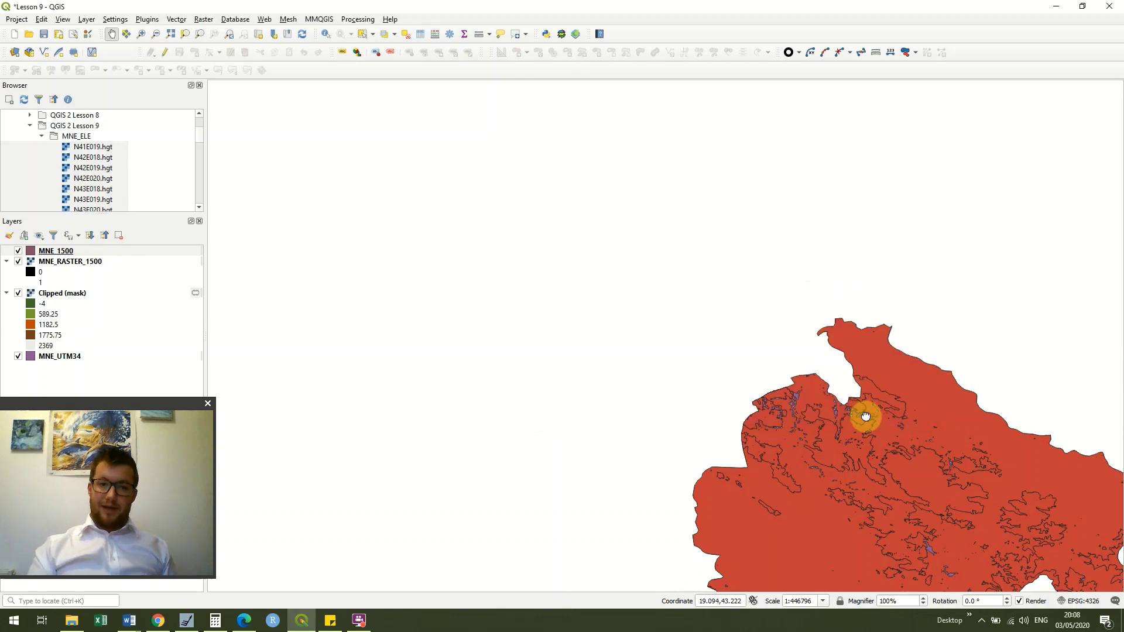
left_click_drag(865, 416, 622, 183)
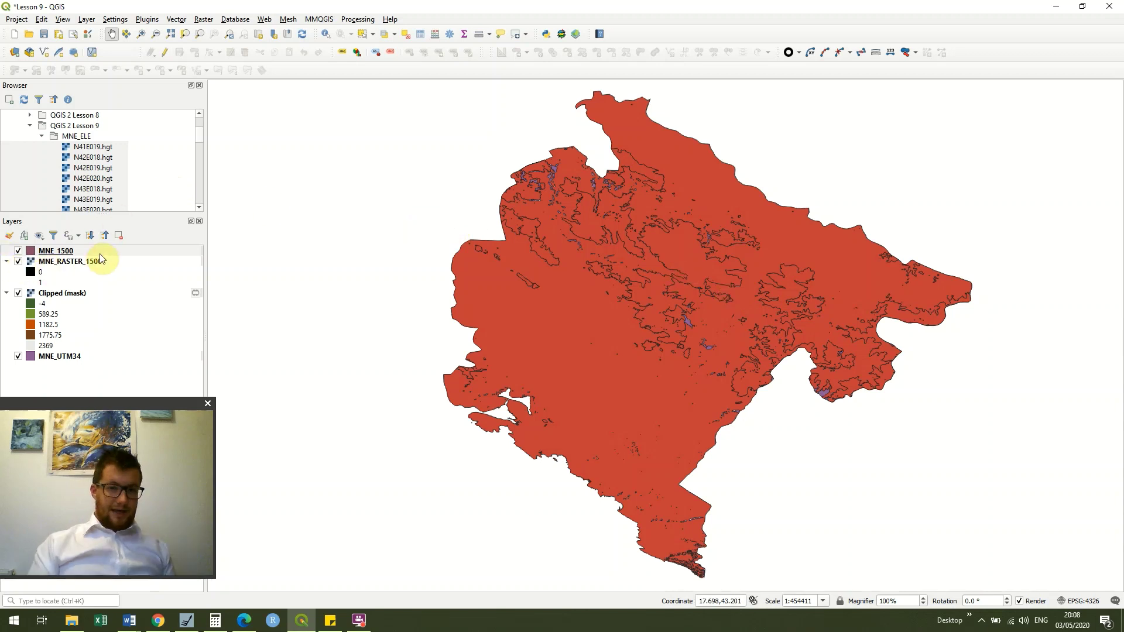
Give MNE_1500 a Categorized symbology on the DN field, classified into values 0 and 1
left_click(33, 248)
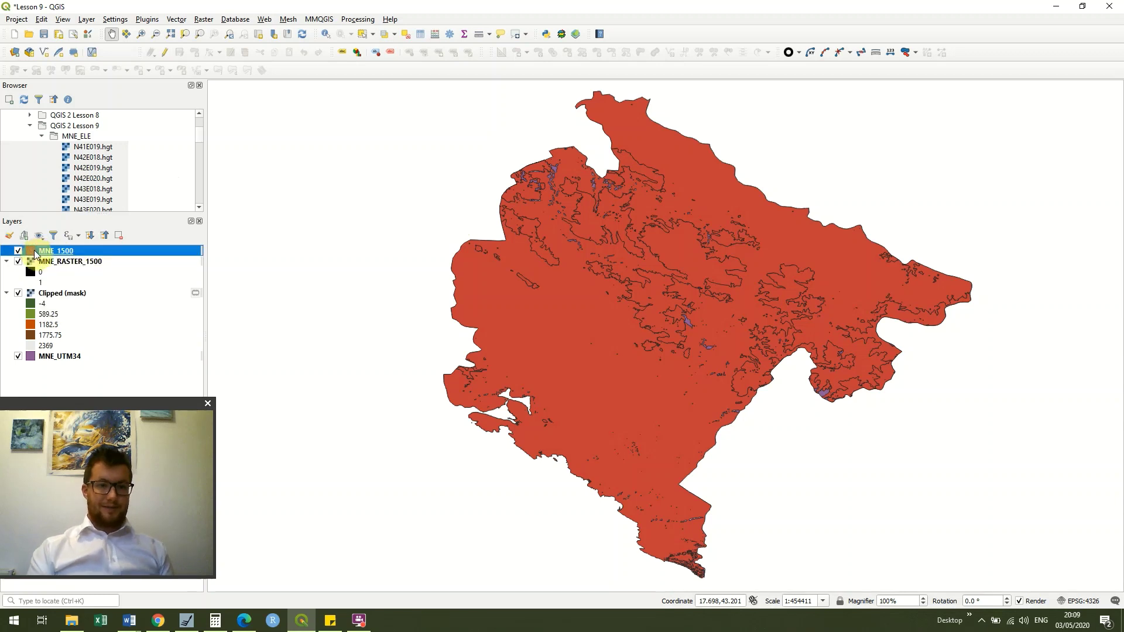
double_click(34, 250)
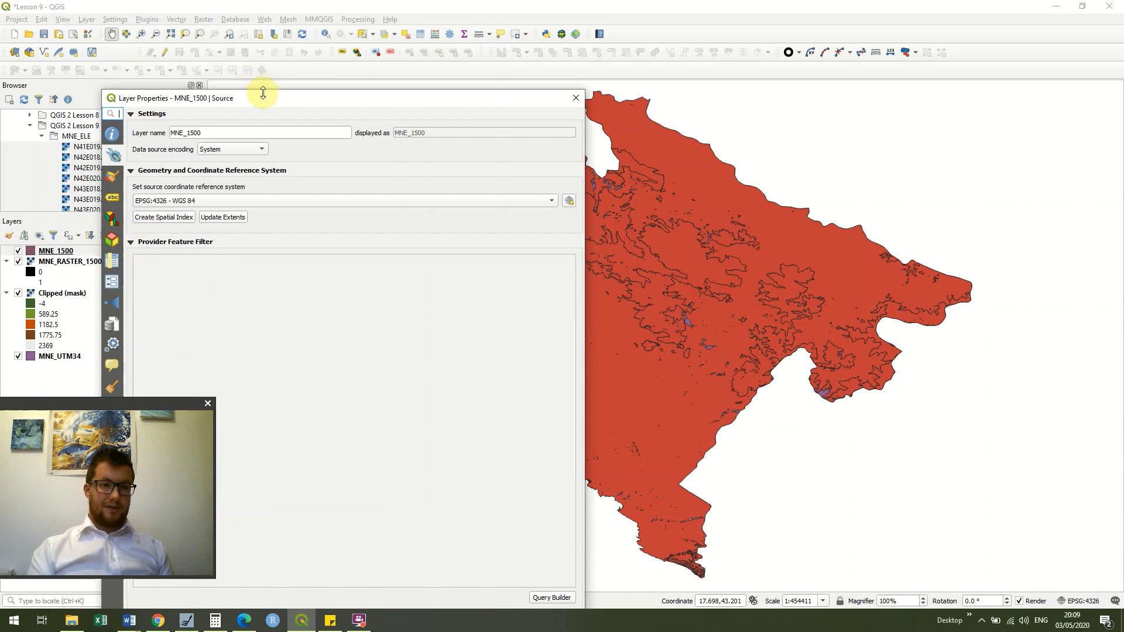
left_click_drag(264, 95, 344, 12)
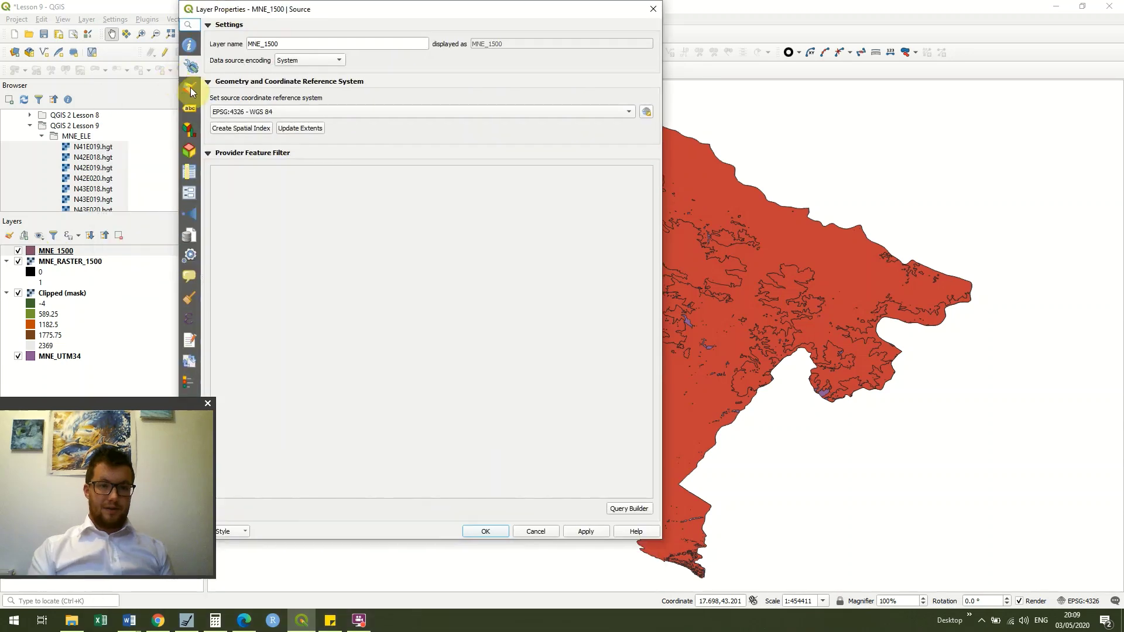
left_click(189, 88)
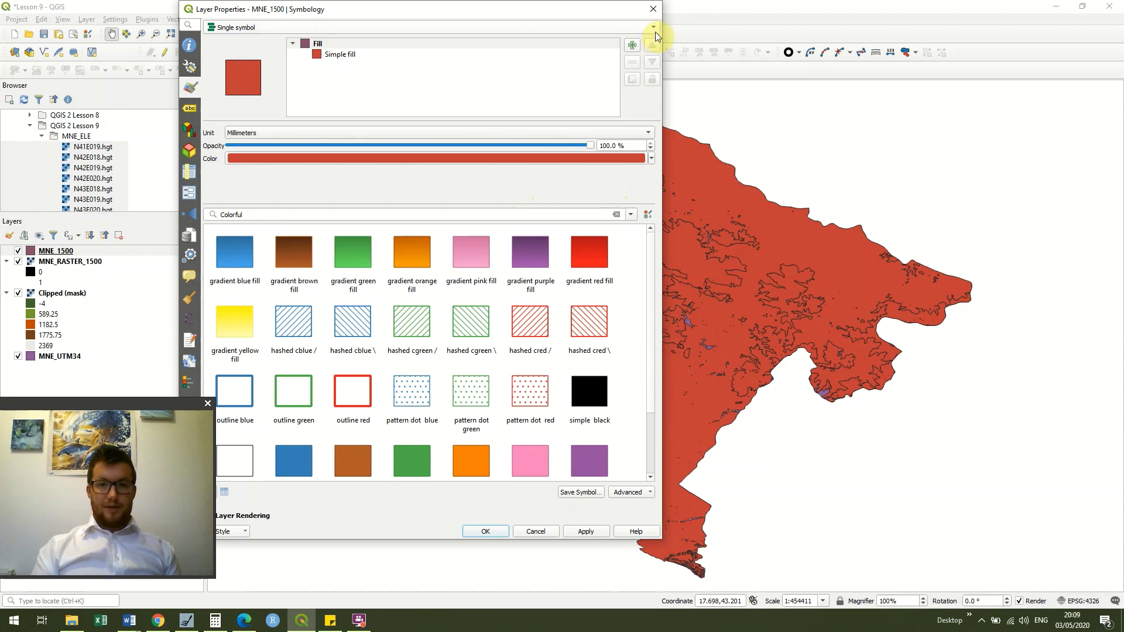
left_click(627, 30)
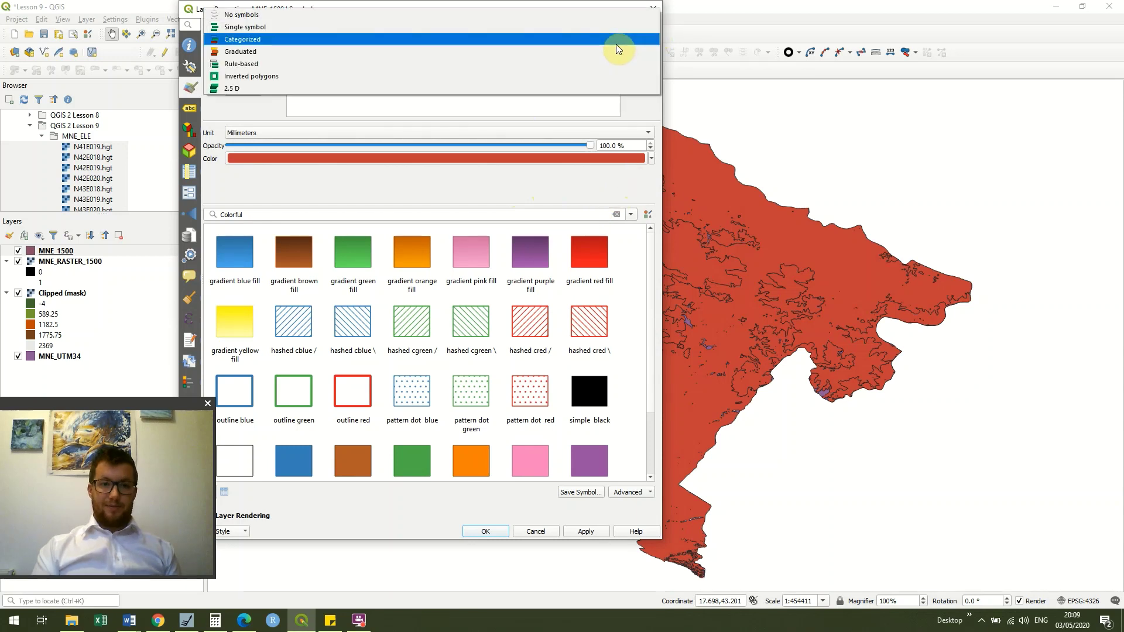
left_click(616, 42)
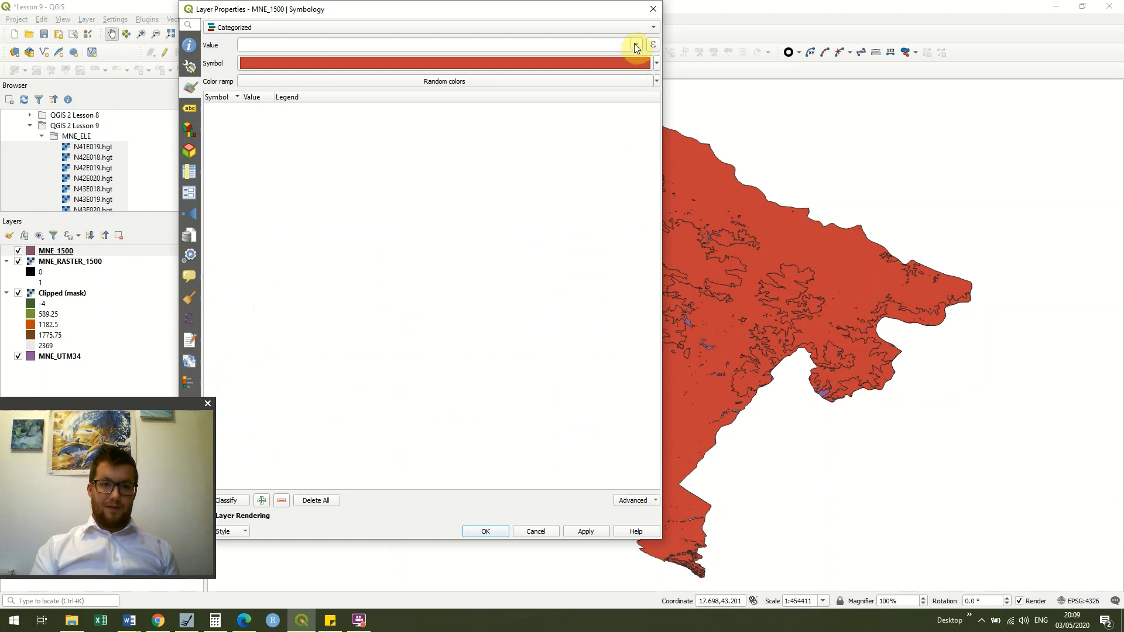
left_click(636, 45)
left_click(621, 55)
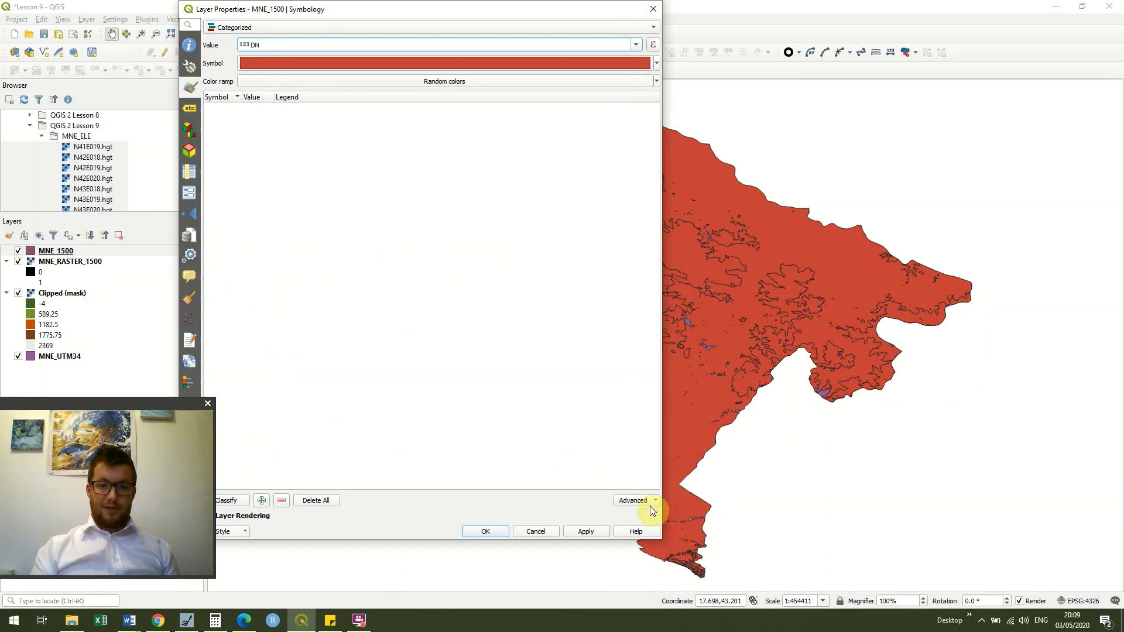
left_click(598, 529)
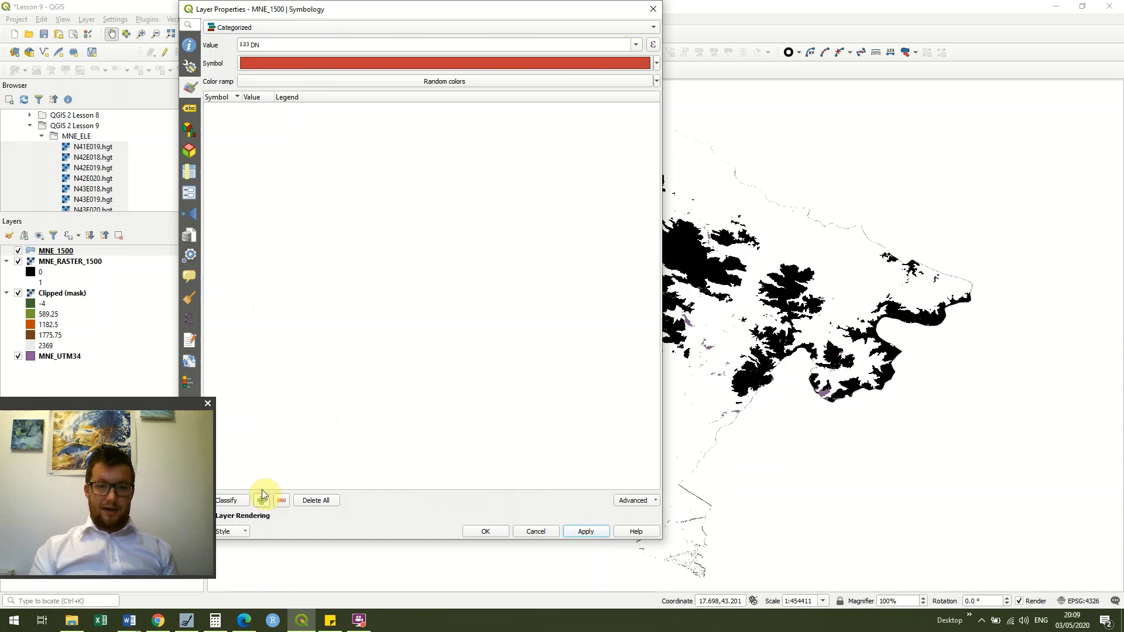
left_click(237, 501)
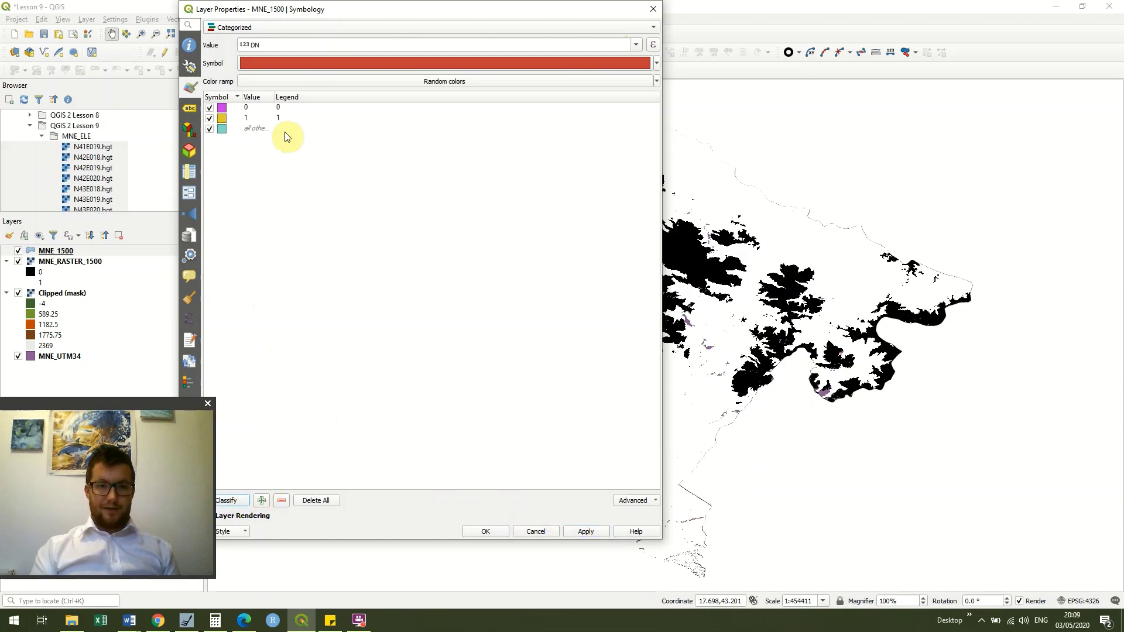
left_click(597, 531)
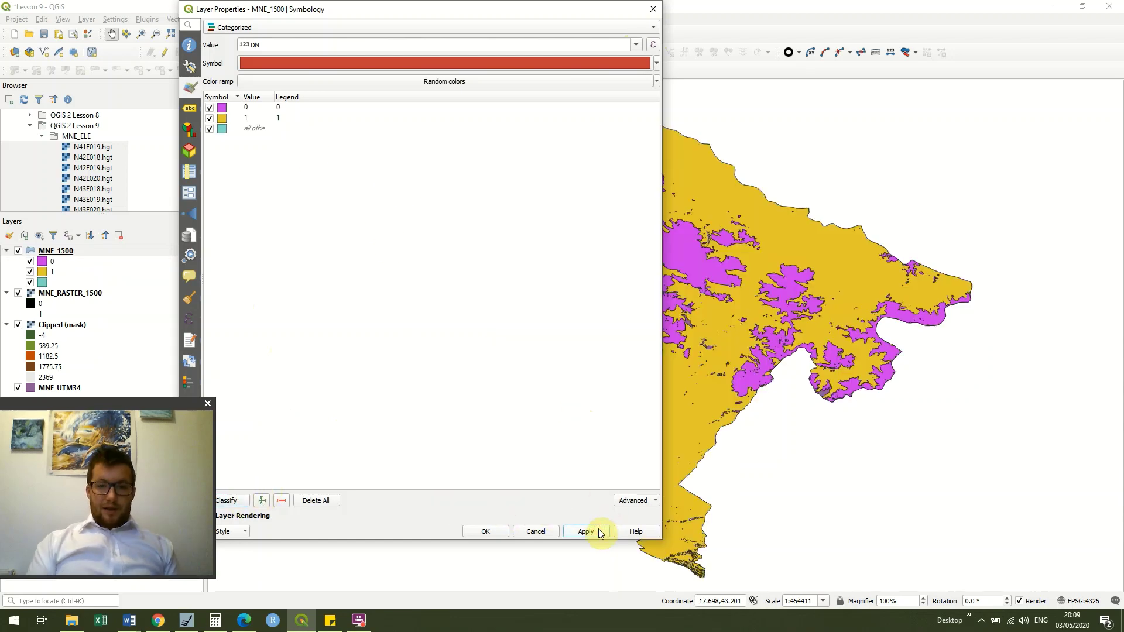
left_click(492, 533)
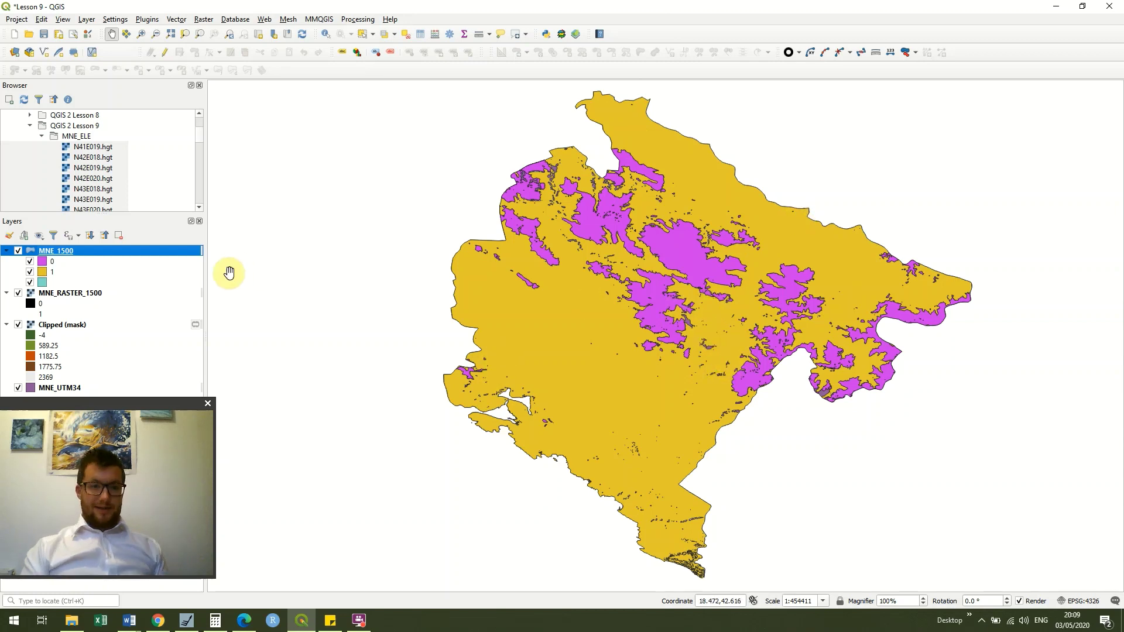
Open the MNE_1500 attribute table sorted by DN, enable editing, and select all DN 1 rows
right_click(103, 252)
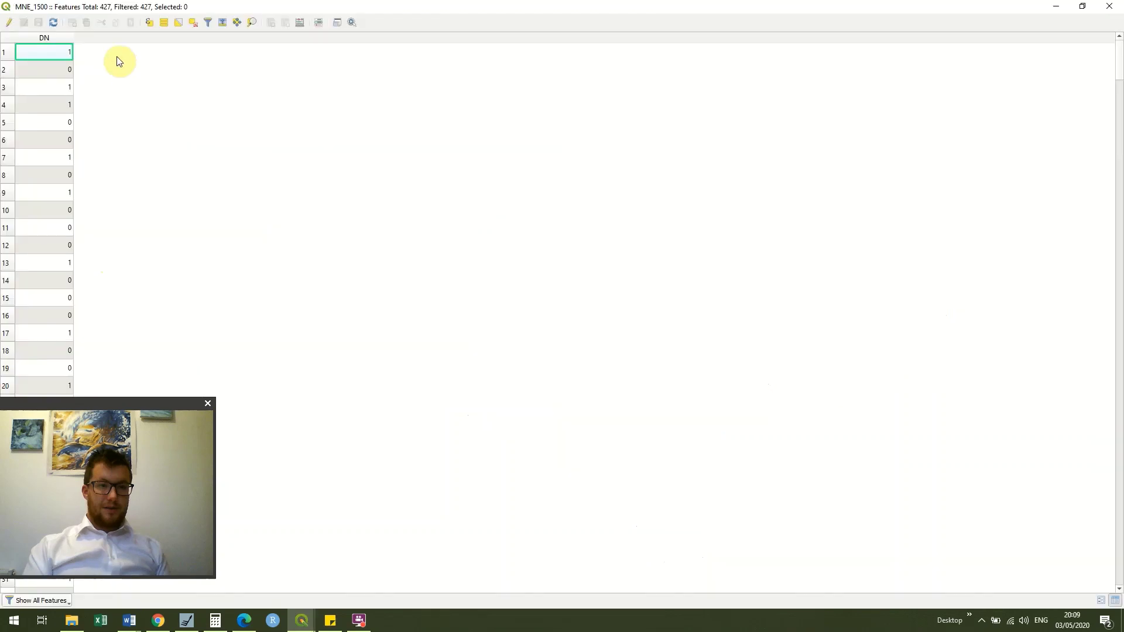
left_click(58, 39)
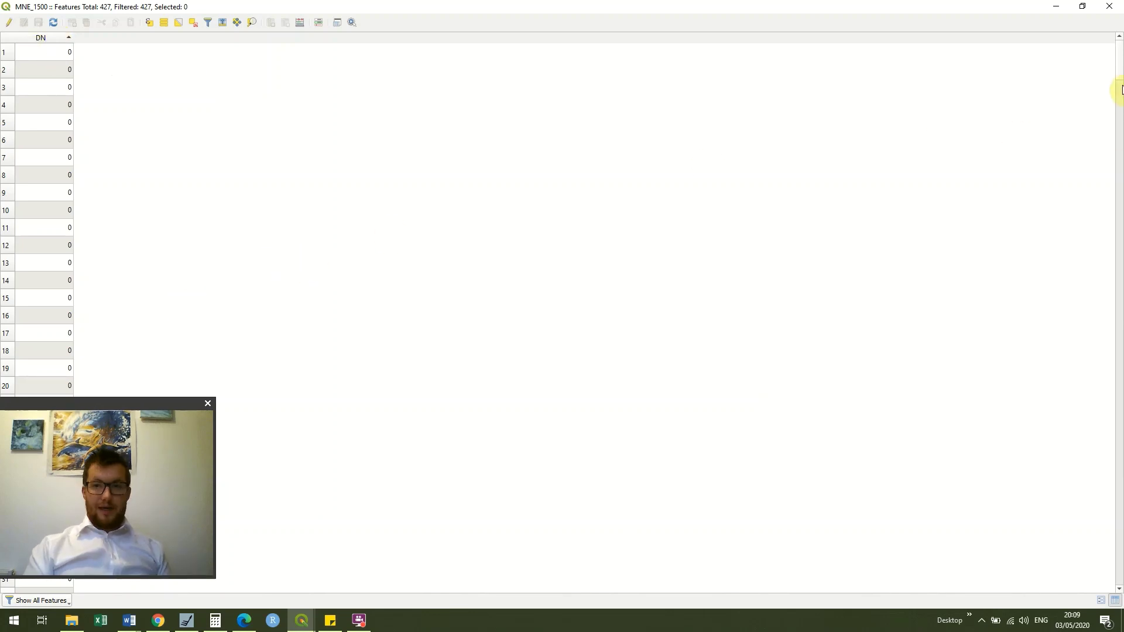
left_click_drag(1121, 106, 1116, 389)
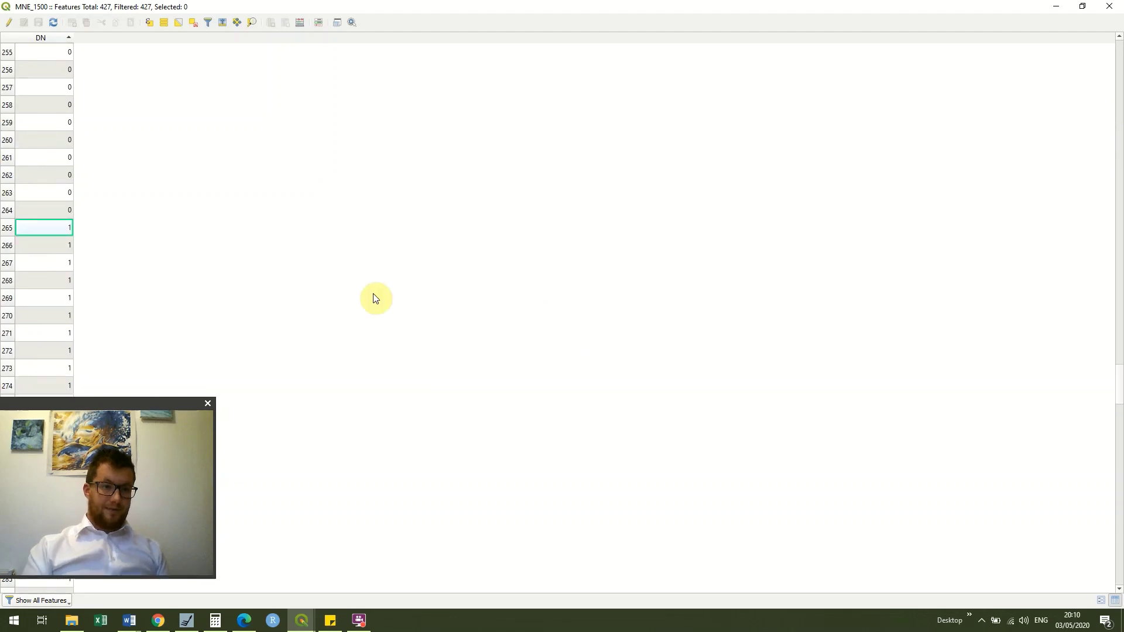
left_click(7, 230)
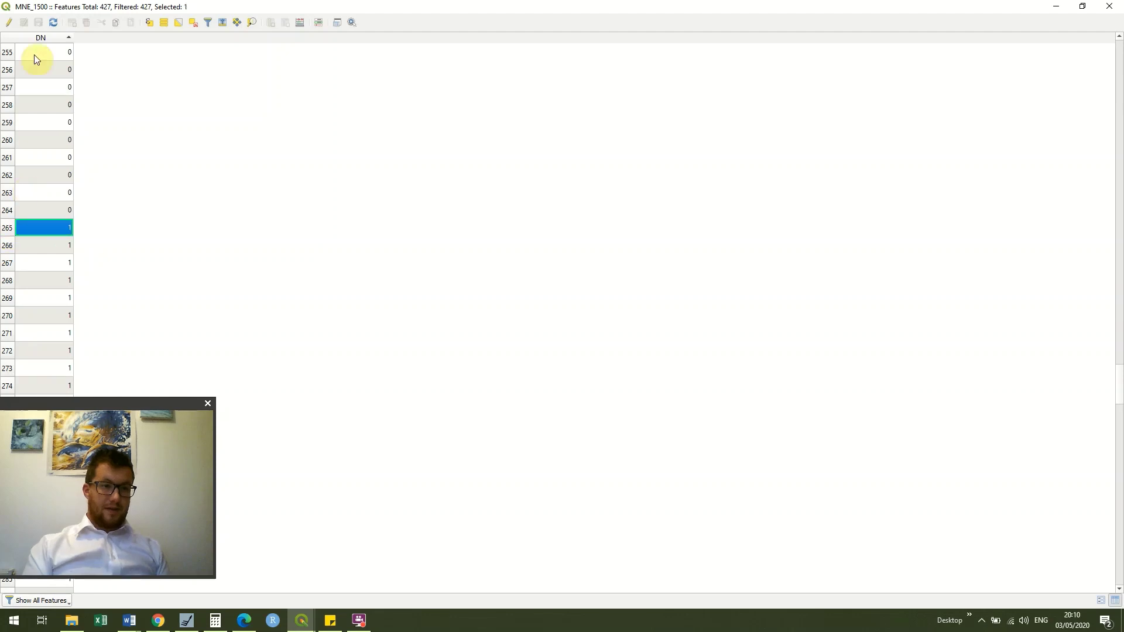
left_click(6, 23)
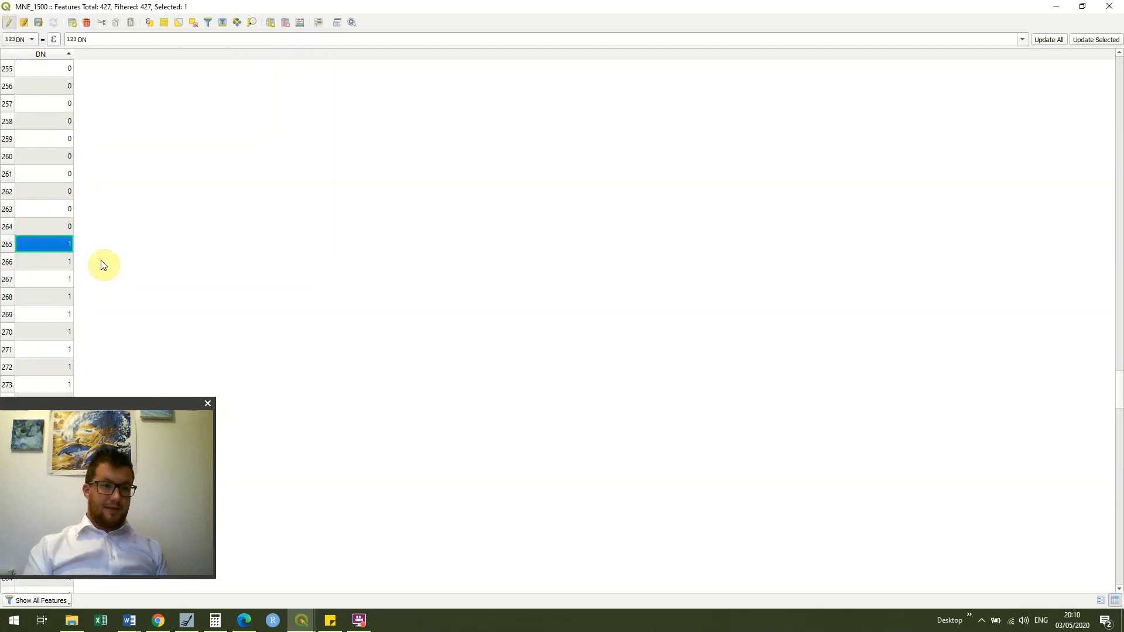
left_click_drag(8, 247, 28, 628)
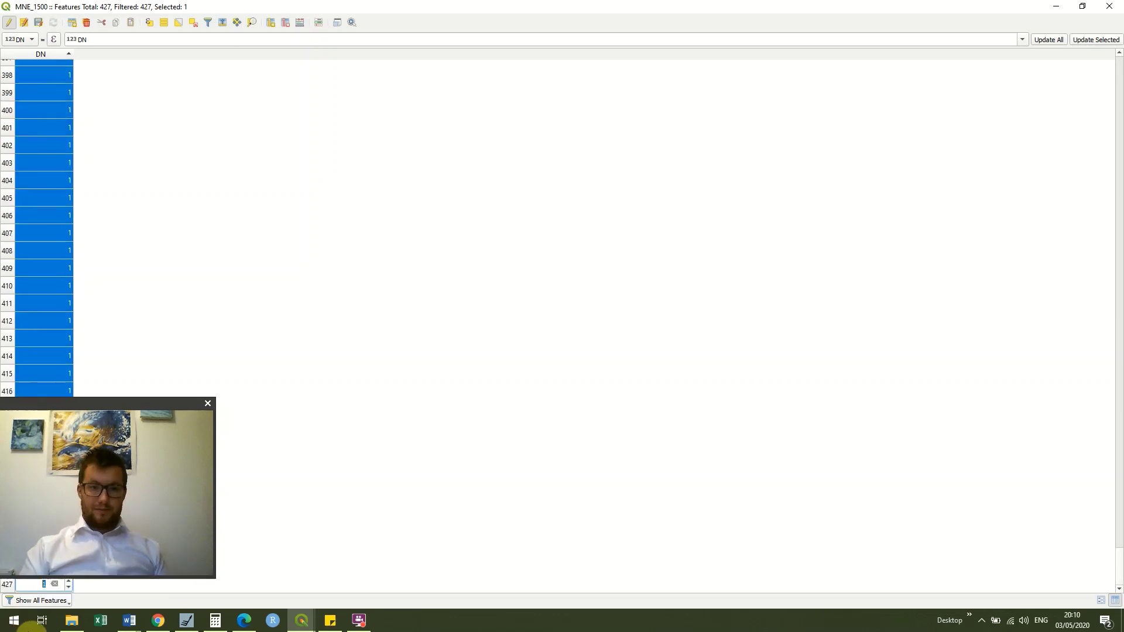
Delete the 163 selected DN 1 polygons and save the edits to MNE_1500
left_click(86, 22)
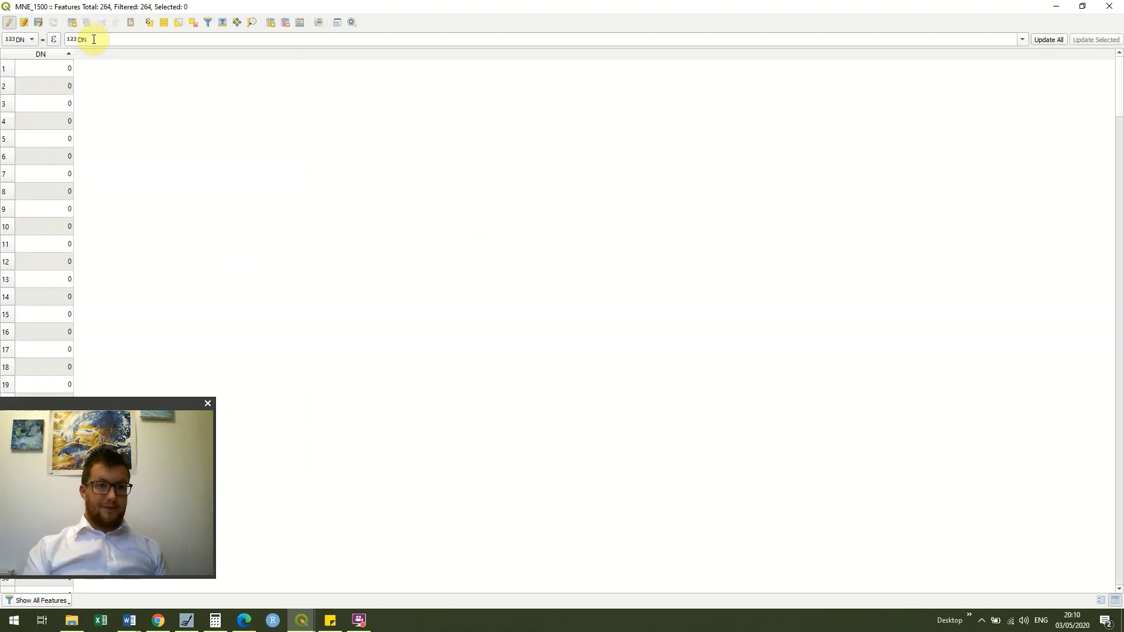
left_click(8, 23)
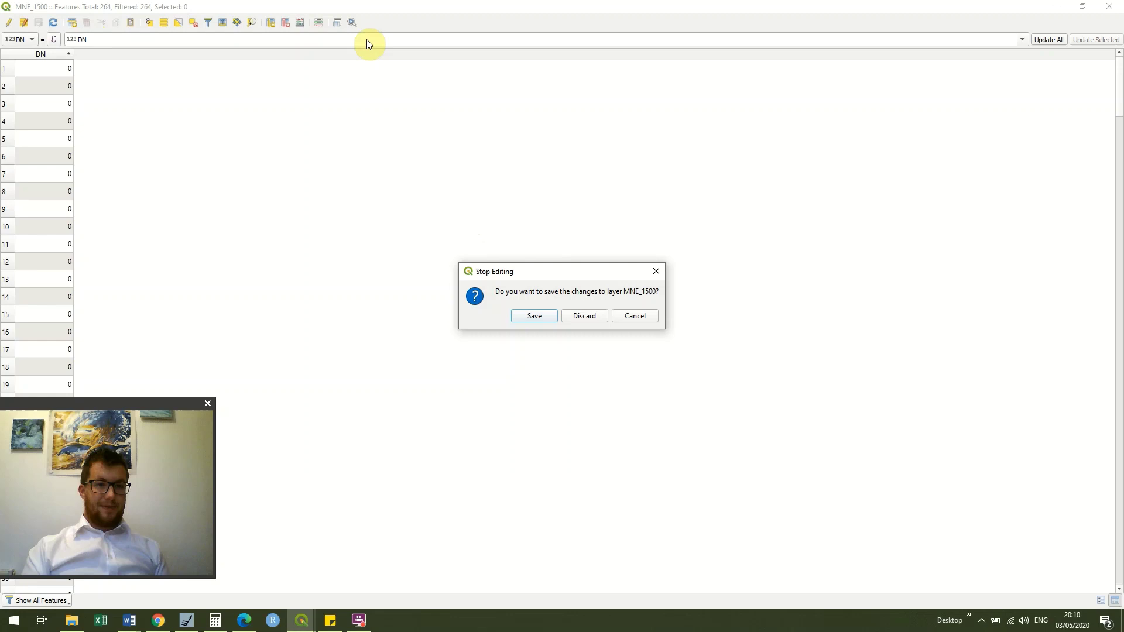
left_click(535, 316)
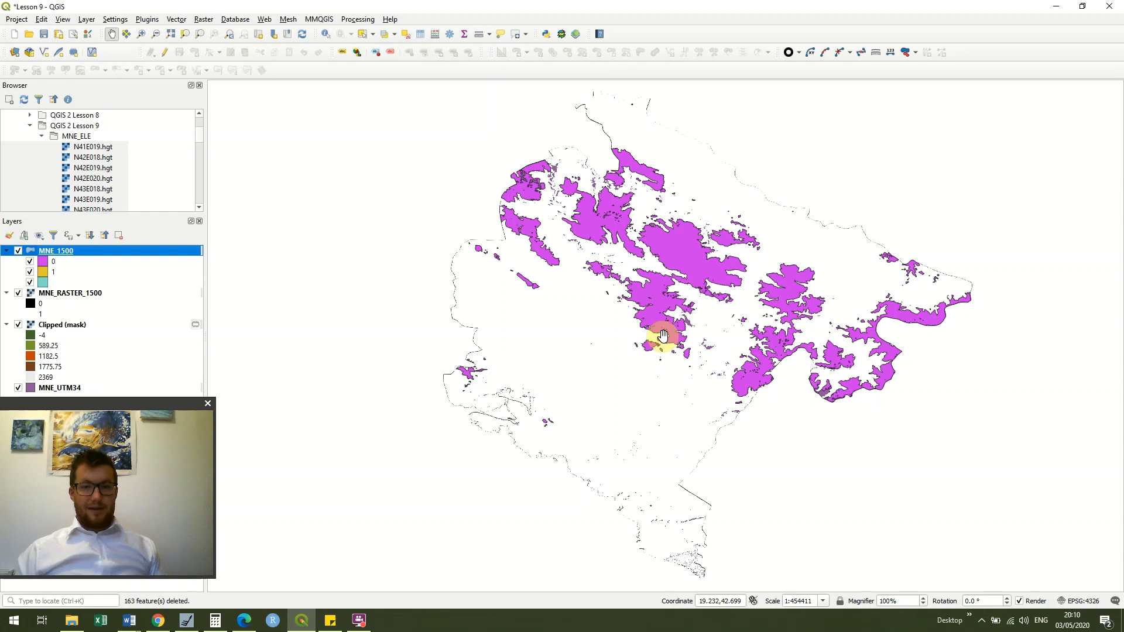
Fill MNE_1500 category 0 with a green gradient and hide the MNE_RASTER_1500 and Clipped (mask) layers
double_click(52, 272)
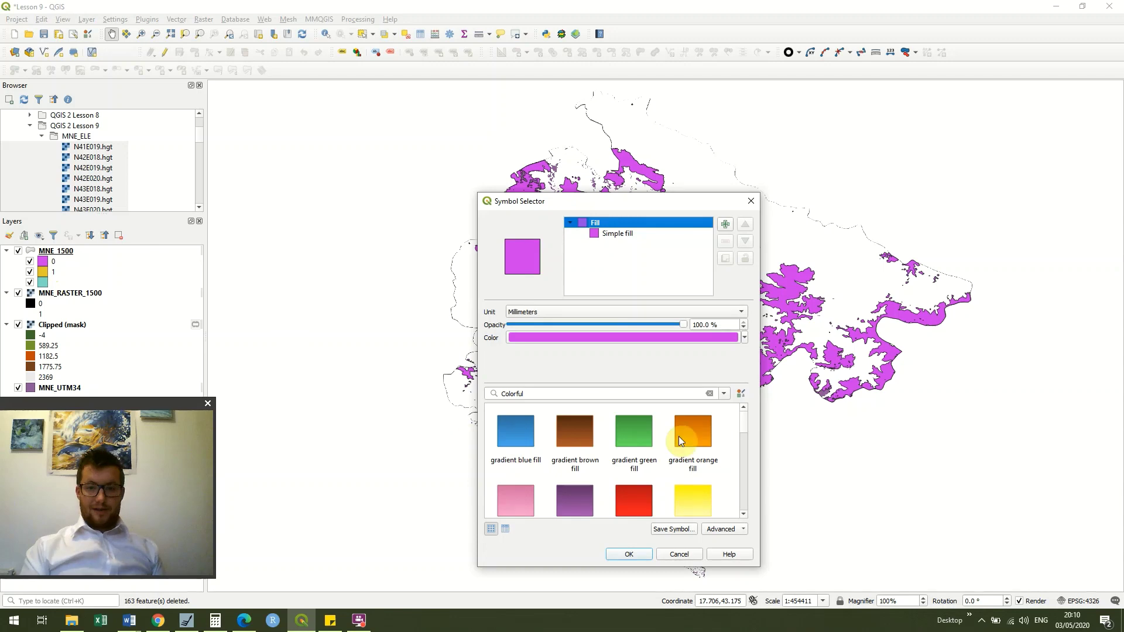
left_click(637, 442)
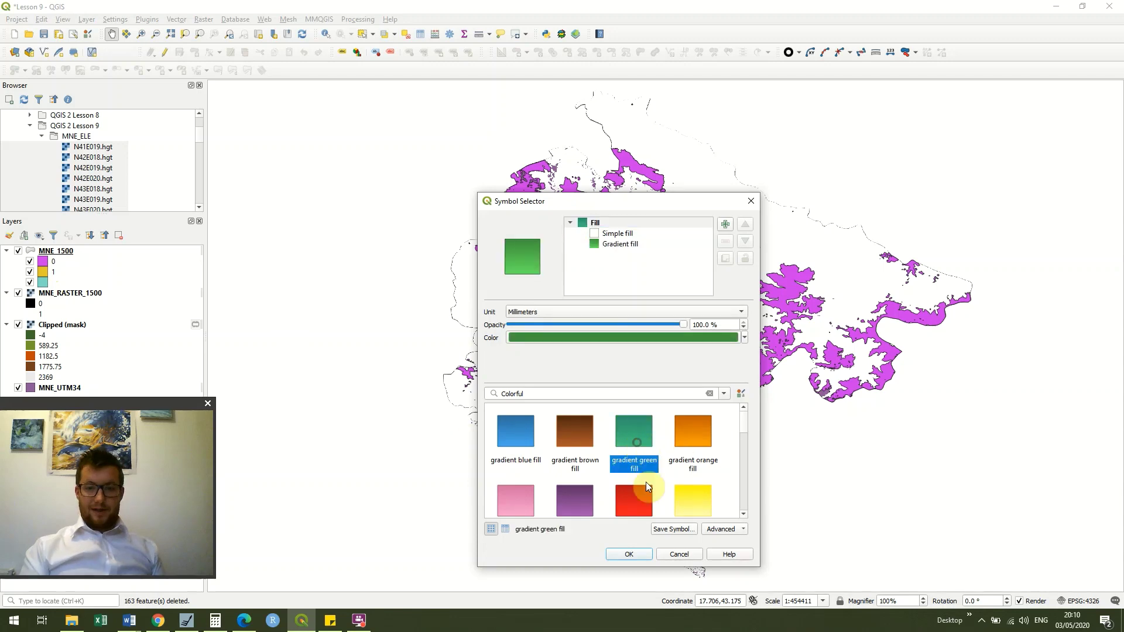
left_click(629, 554)
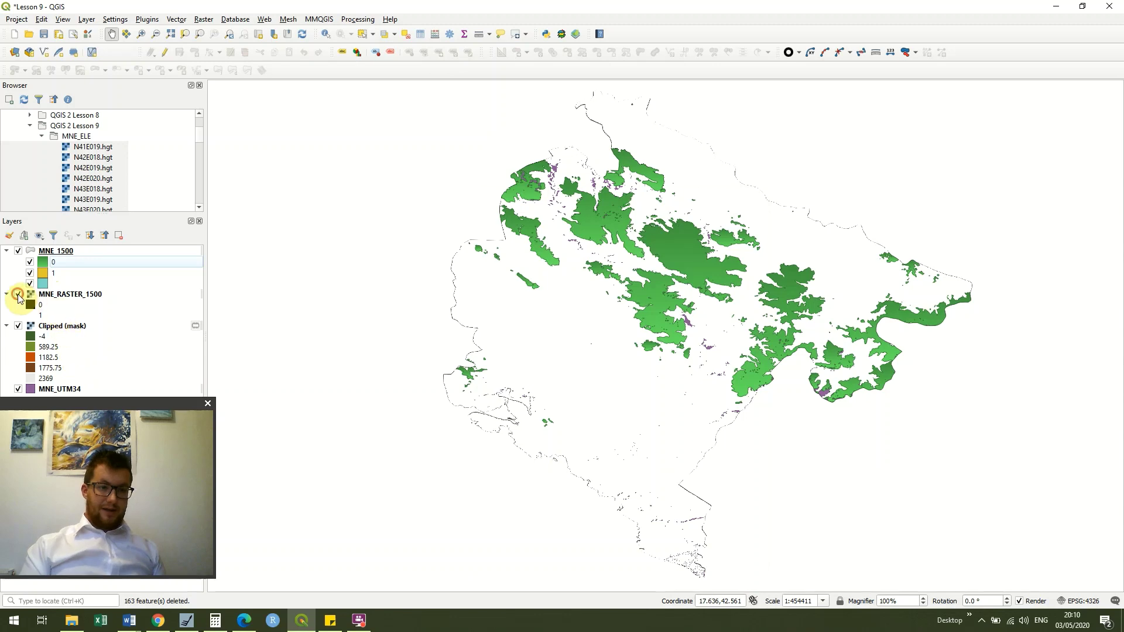
left_click(19, 294)
left_click(19, 326)
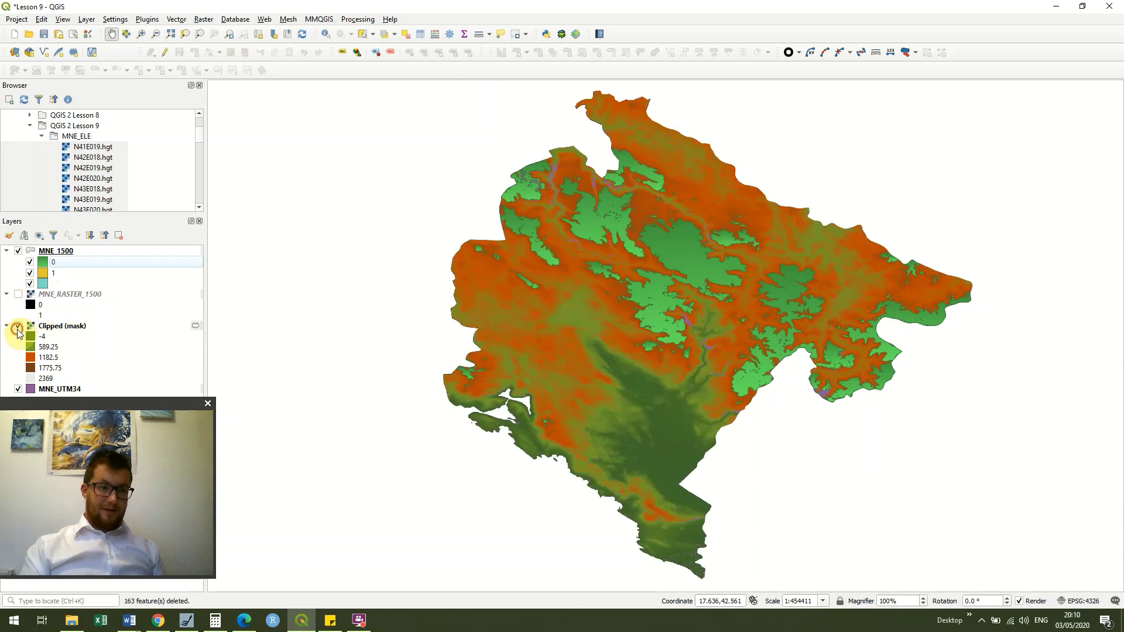